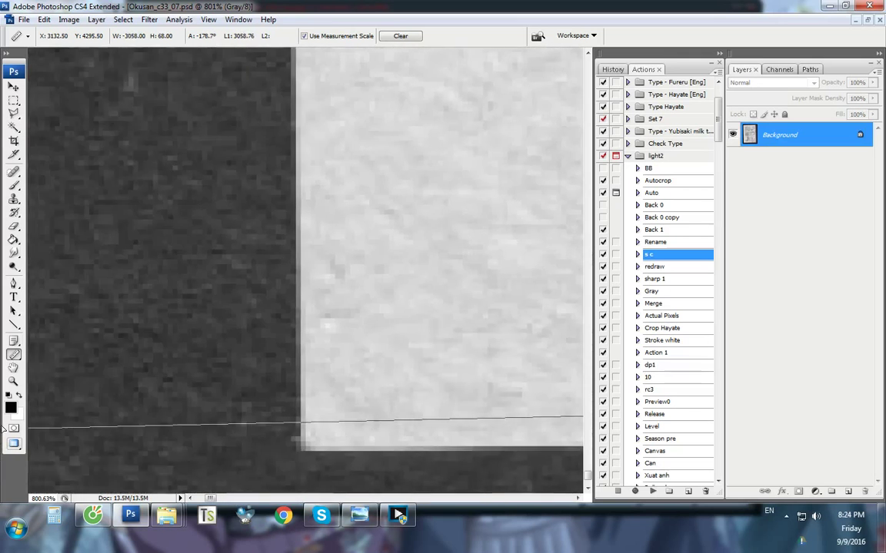
# Rotate the canvas of Okusan_c33_07.psd by the ruler's angle and check the scanned page's edges against rectangular selections
pyautogui.hotkey('ctrl', 'r')
pyautogui.click(497, 182)
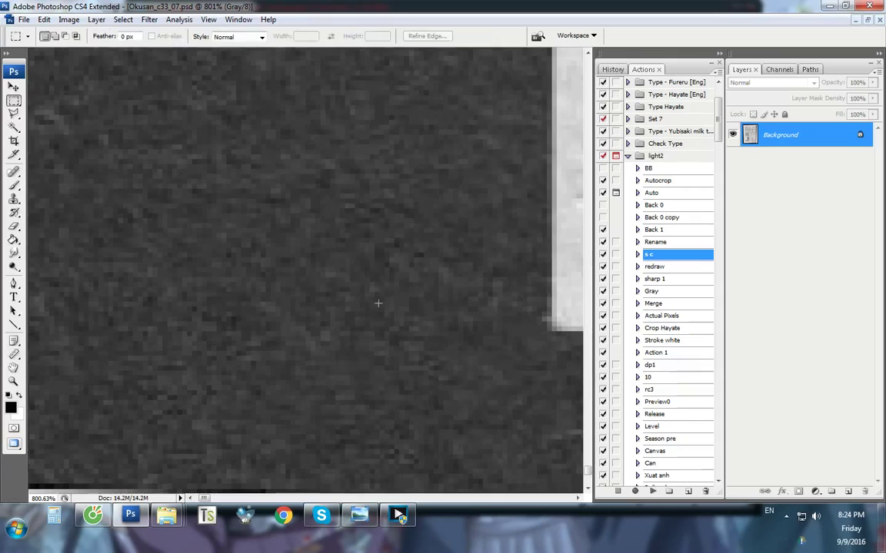
pyautogui.scroll(-5, 378, 303)
pyautogui.moveTo(587, 432); pyautogui.dragTo(591, 164)
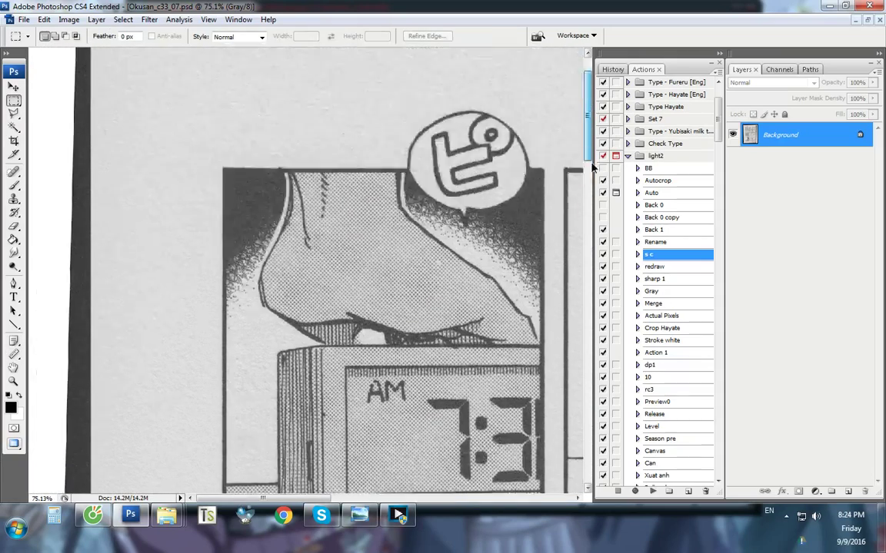
pyautogui.scroll(2, 593, 167)
pyautogui.moveTo(90, 97); pyautogui.dragTo(876, 237)
pyautogui.scroll(-5, 492, 239)
pyautogui.scroll(-4, 492, 240)
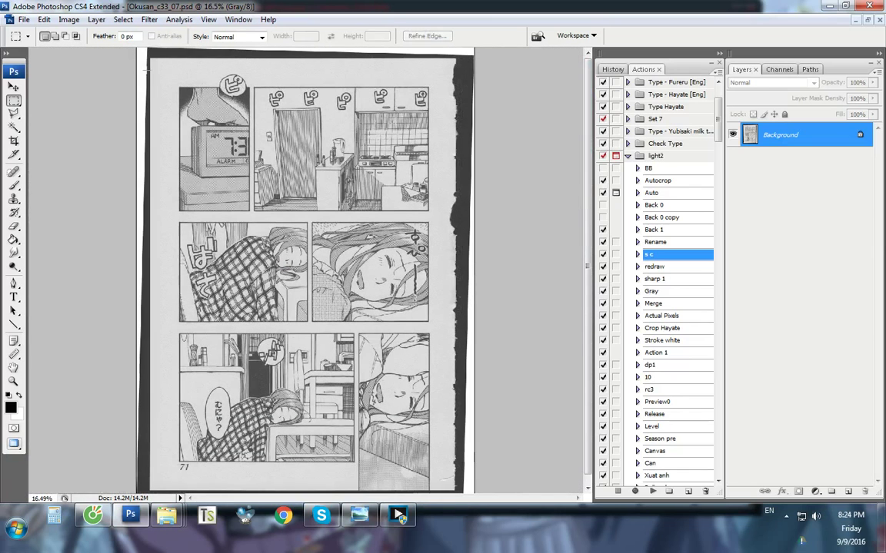
pyautogui.moveTo(150, 53); pyautogui.dragTo(432, 487)
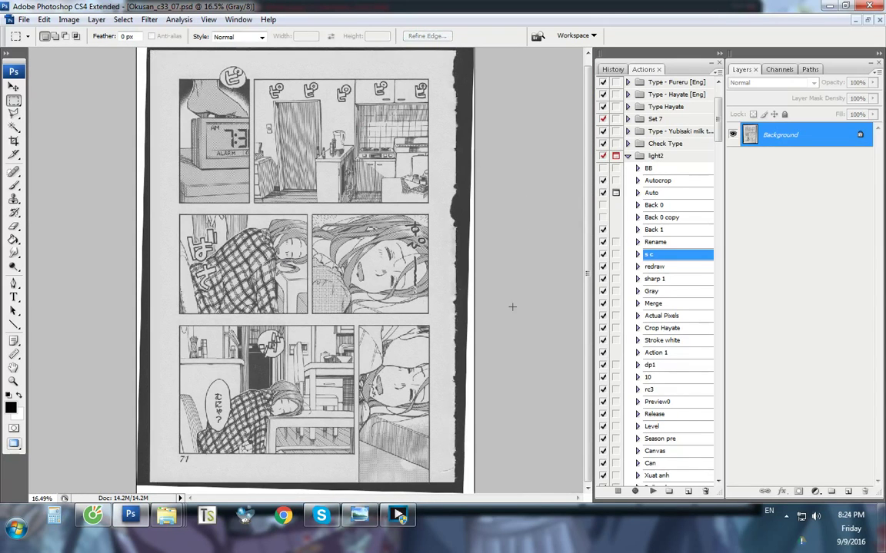
# Measure along the paper's lower edge in Okusan_c33_08.psd with the Ruler tool and rotate the canvas 0.78° clockwise
pyautogui.press('i')
pyautogui.hotkey('ctrl', '1')
pyautogui.click(559, 499)
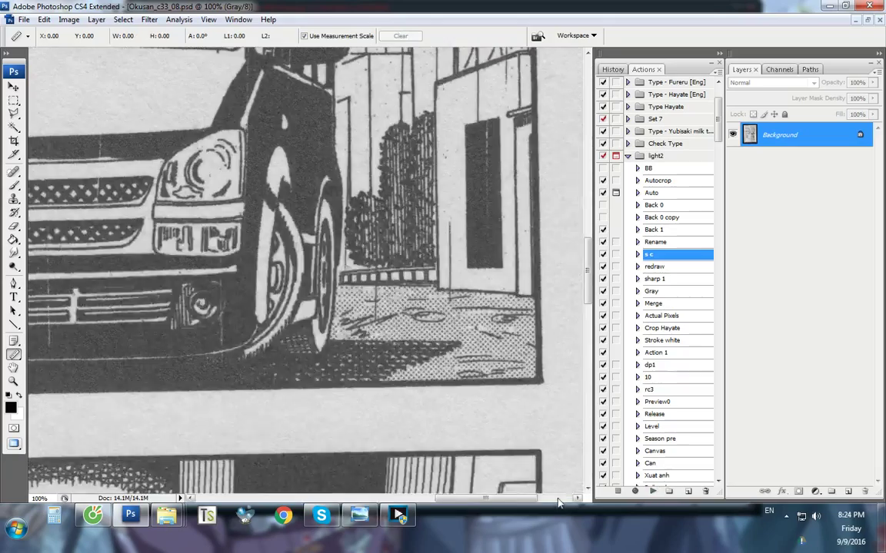
pyautogui.click(559, 499)
pyautogui.moveTo(586, 242); pyautogui.dragTo(586, 400)
pyautogui.scroll(6, 551, 385)
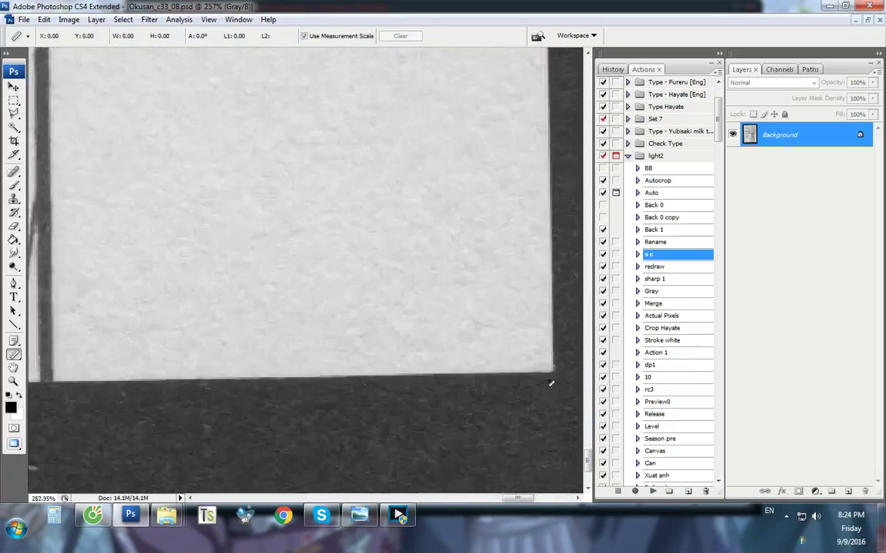
pyautogui.moveTo(332, 365); pyautogui.dragTo(194, 276)
pyautogui.moveTo(101, 277); pyautogui.dragTo(100, 278)
pyautogui.press('F2')
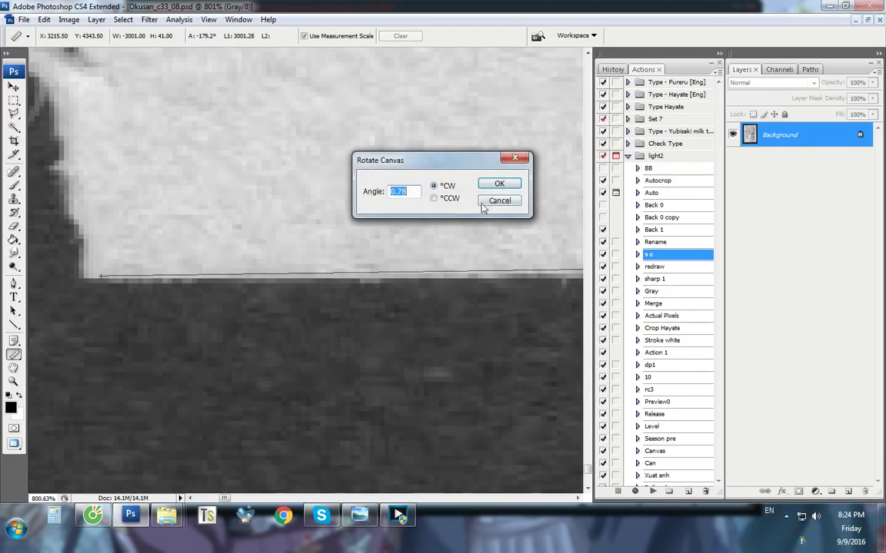
pyautogui.click(499, 185)
# Check the straightened page's upper edge against a rectangular selection and inspect the rest of Okusan_c33_08.psd
pyautogui.hotkey('ctrl', '1')
pyautogui.moveTo(589, 446); pyautogui.dragTo(604, 64)
pyautogui.moveTo(248, 498); pyautogui.dragTo(523, 498)
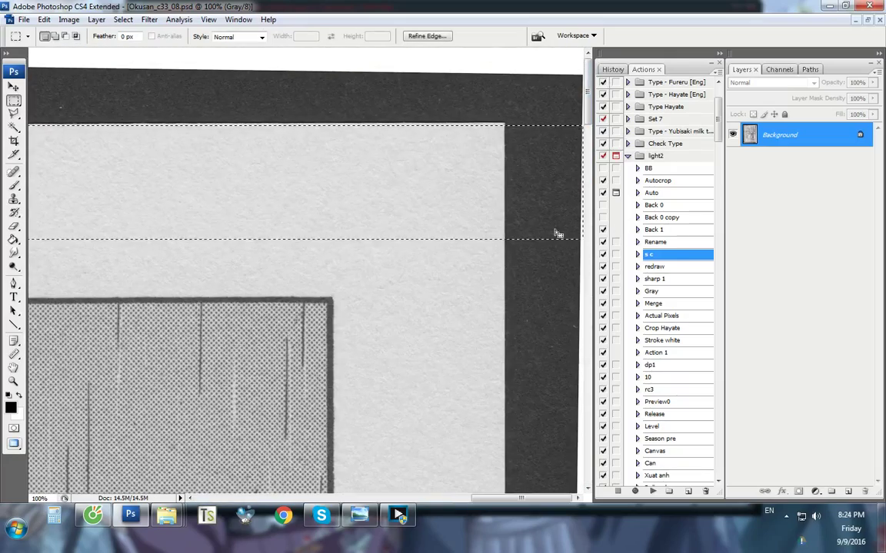
pyautogui.scroll(-5, 557, 234)
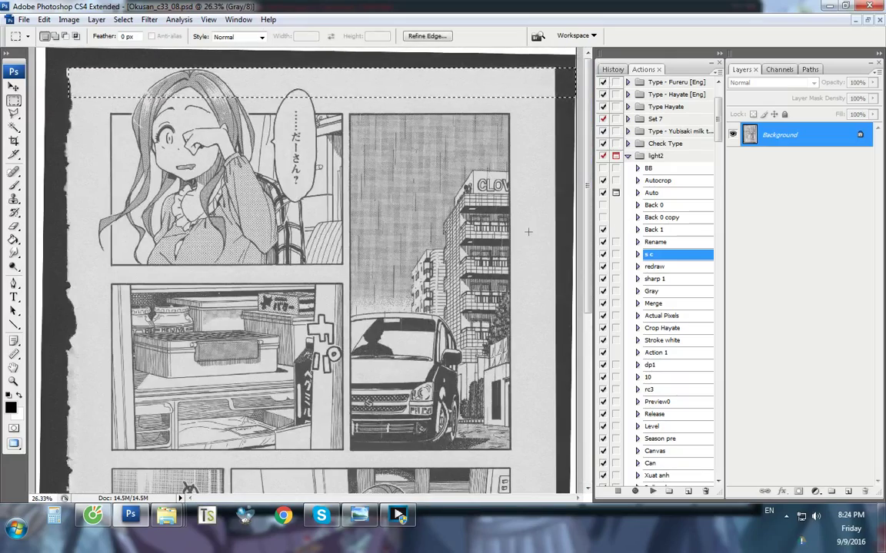
pyautogui.moveTo(589, 173); pyautogui.dragTo(553, 480)
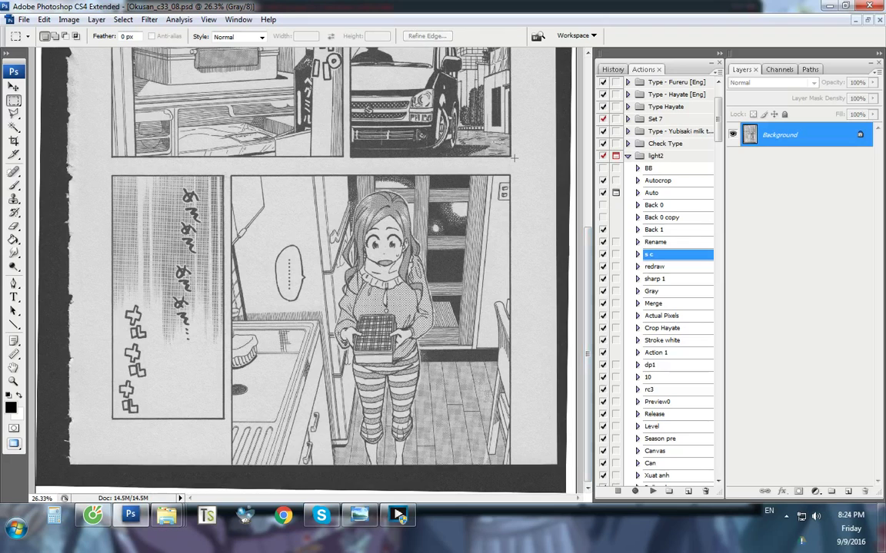
# In Okusan_c33_09.psd, measure along the paper's lower edge with the Ruler tool and rotate the canvas by that angle
pyautogui.hotkey('ctrl', 'w')
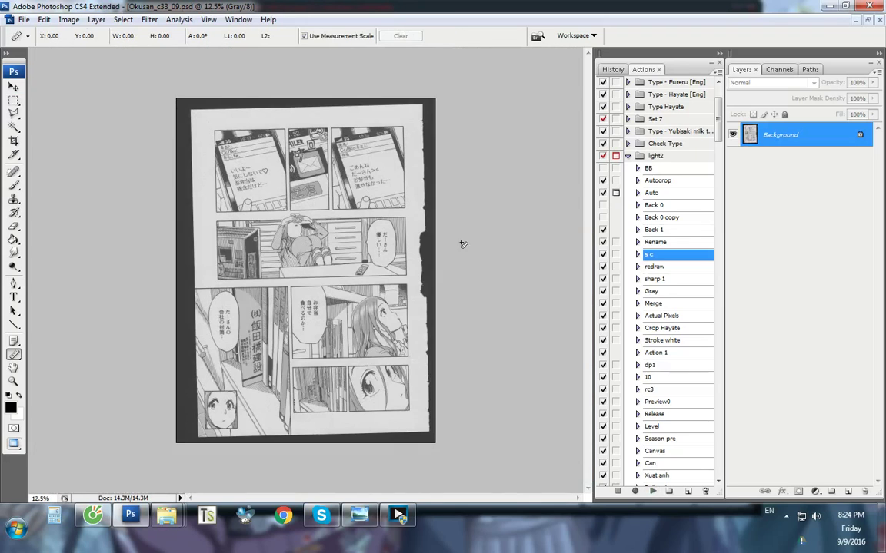
pyautogui.hotkey('ctrl', '1')
pyautogui.click(563, 499)
pyautogui.moveTo(586, 271); pyautogui.dragTo(587, 458)
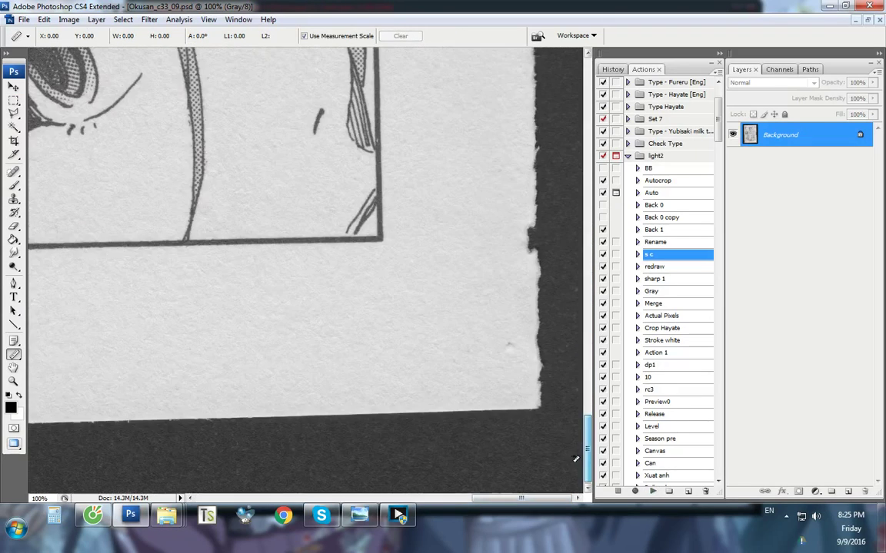
pyautogui.scroll(6, 539, 405)
pyautogui.moveTo(520, 401)
pyautogui.mouseDown()
pyautogui.moveTo(6, 444)
pyautogui.moveTo(4, 261)
pyautogui.moveTo(35, 421)
pyautogui.moveTo(266, 416)
pyautogui.mouseUp()
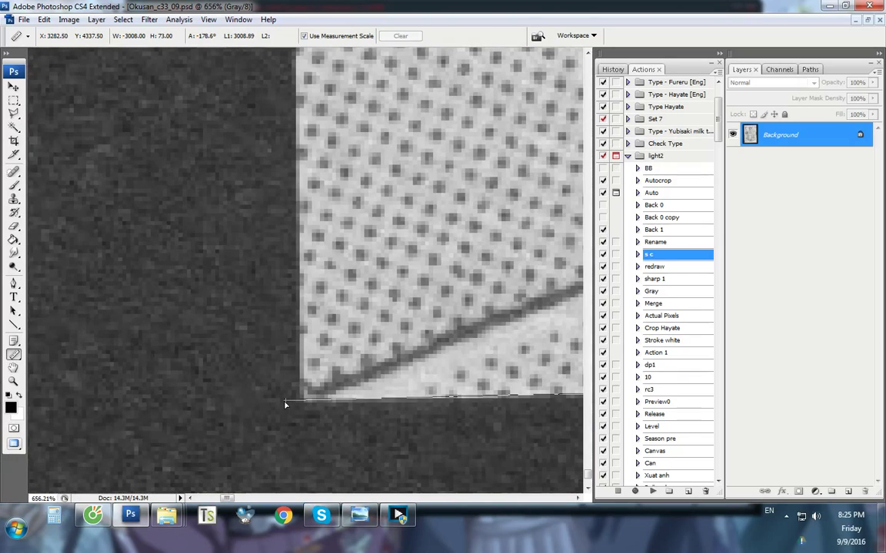
pyautogui.press('F2')
pyautogui.click(493, 186)
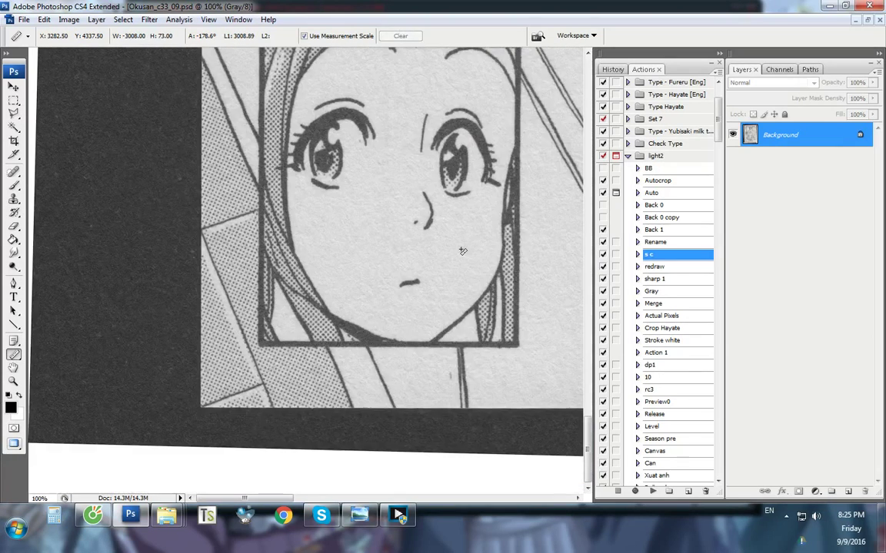
# Check the upper part of the rotated page in Okusan_c33_09.psd for straightness
pyautogui.moveTo(586, 466); pyautogui.dragTo(586, 100)
pyautogui.moveTo(775, 232); pyautogui.dragTo(854, 242)
pyautogui.scroll(-6, 854, 242)
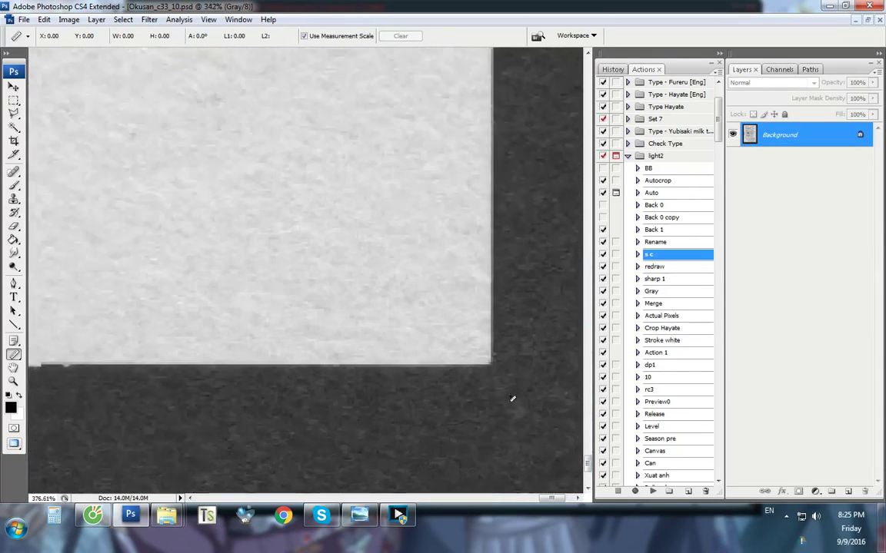
# Measure along the paper's lower edge in Okusan_c33_10.psd and rotate the canvas 0.36° counterclockwise
pyautogui.moveTo(265, 368); pyautogui.dragTo(2, 336)
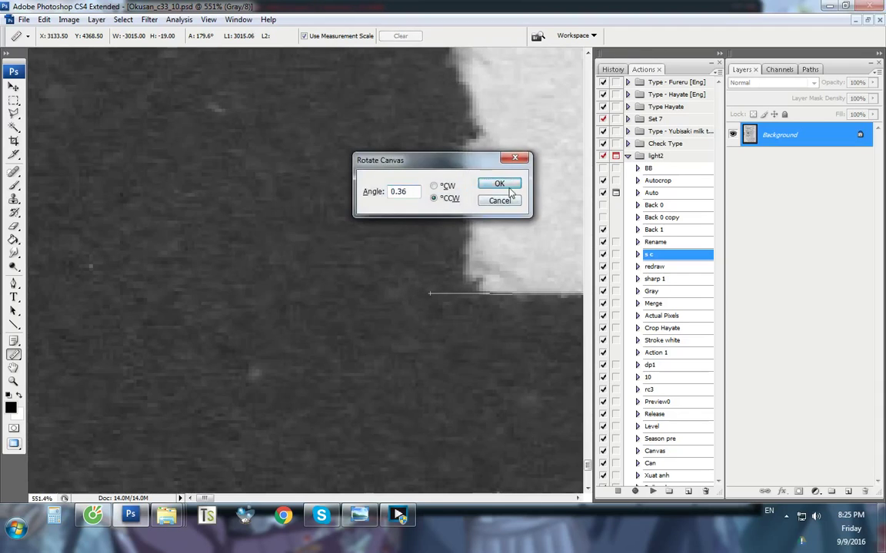
pyautogui.click(509, 187)
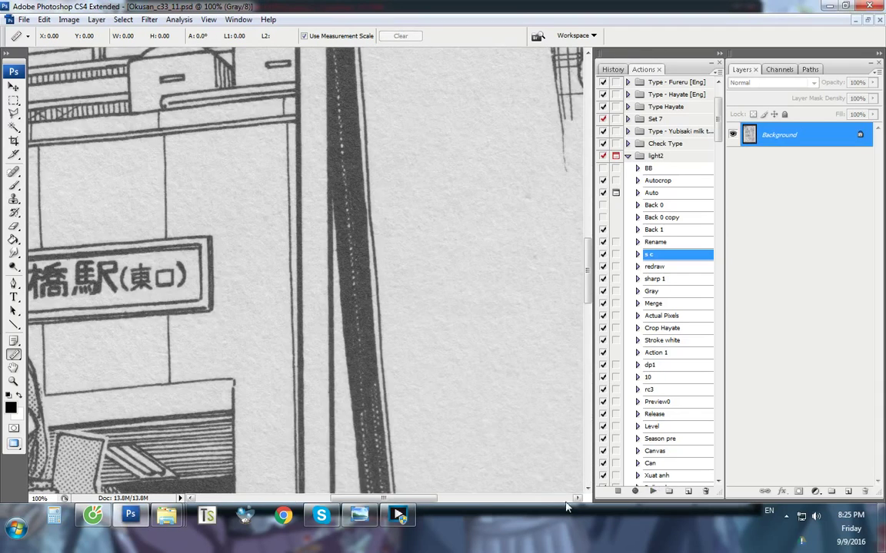
# In Okusan_c33_11.psd, measure from the paper's lower right corner to its lower left corner and rotate the canvas by that angle
pyautogui.click(566, 501)
pyautogui.moveTo(587, 252); pyautogui.dragTo(567, 505)
pyautogui.click(566, 500)
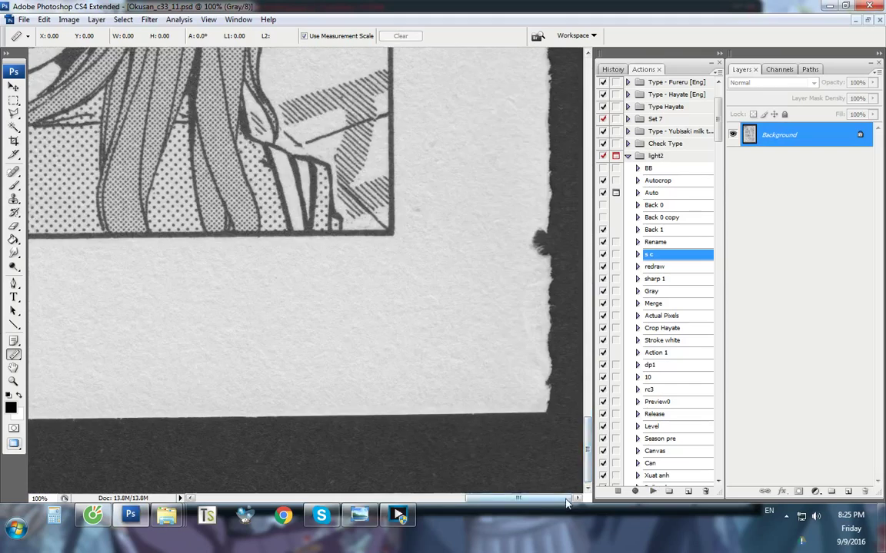
pyautogui.scroll(8, 552, 427)
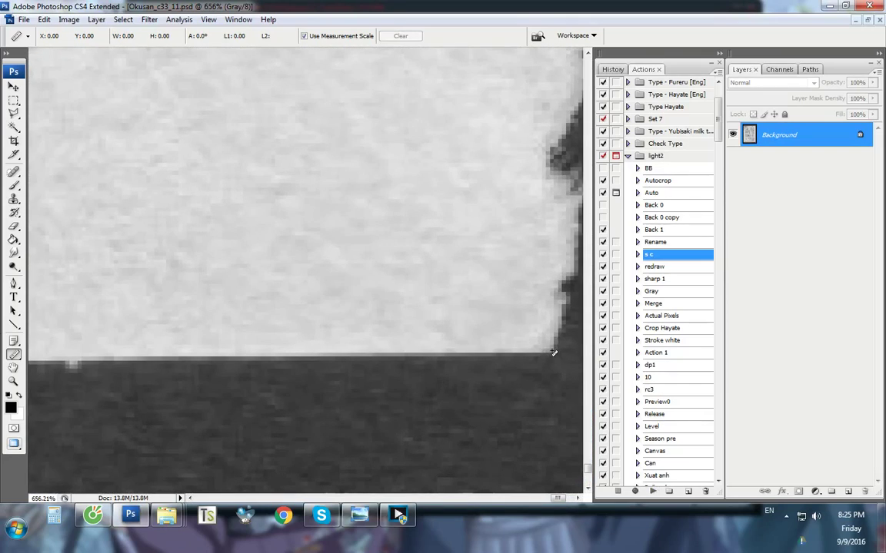
pyautogui.moveTo(461, 359); pyautogui.dragTo(5, 392)
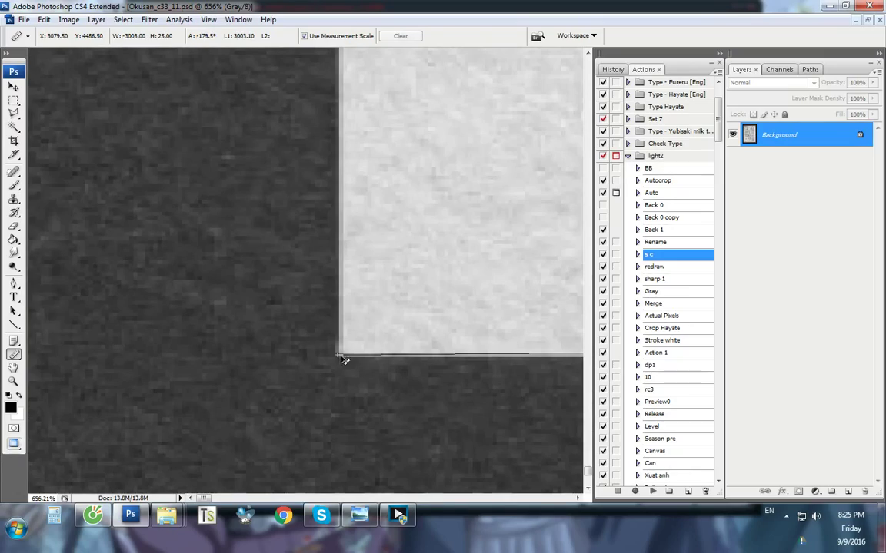
pyautogui.press('F2')
# Level Okusan_c33_12.psd by measuring along the paper's lower edge and rotating the canvas by that angle
pyautogui.moveTo(432, 499); pyautogui.dragTo(579, 507)
pyautogui.moveTo(590, 283); pyautogui.dragTo(589, 475)
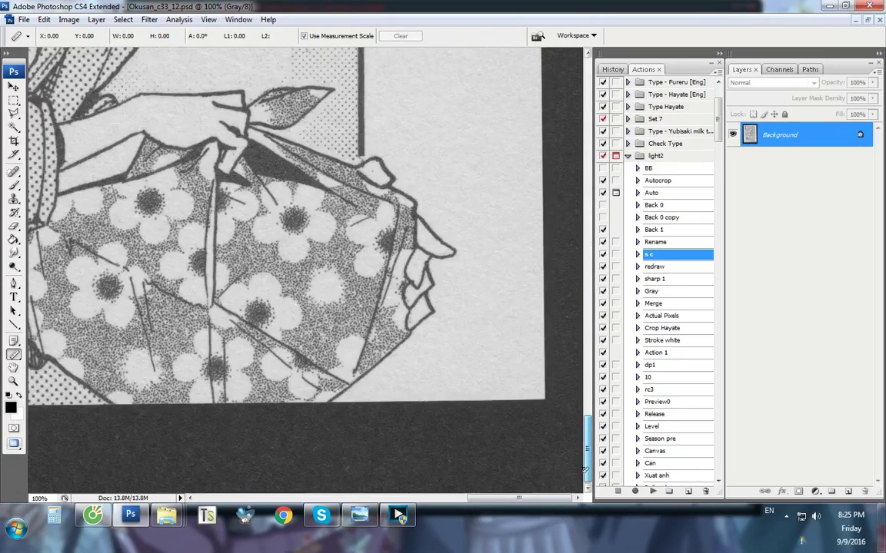
pyautogui.scroll(7, 549, 411)
pyautogui.moveTo(528, 363); pyautogui.dragTo(3, 327)
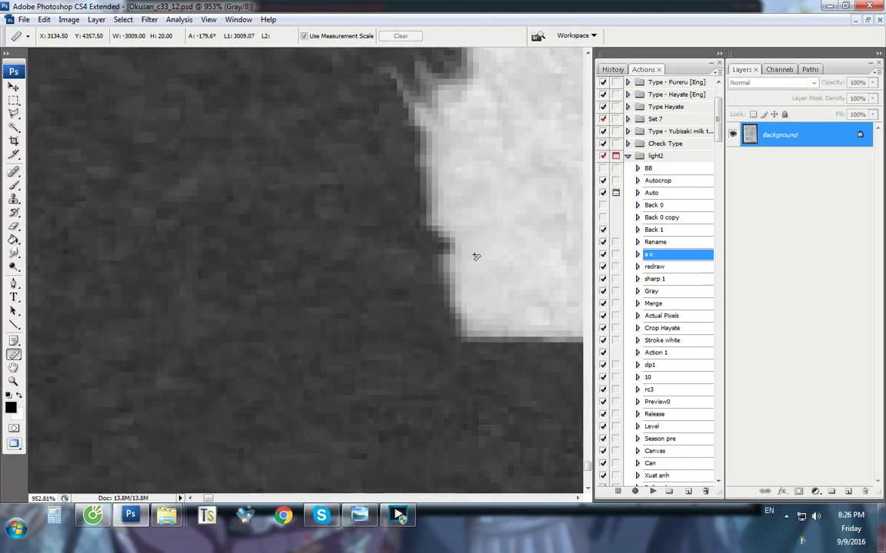
# In Okusan_c33_13.psd, measure the paper's lower edge from corner to corner and rotate the canvas by the measured angle
pyautogui.hotkey('ctrl', 'Tab')
pyautogui.hotkey('ctrl', '1')
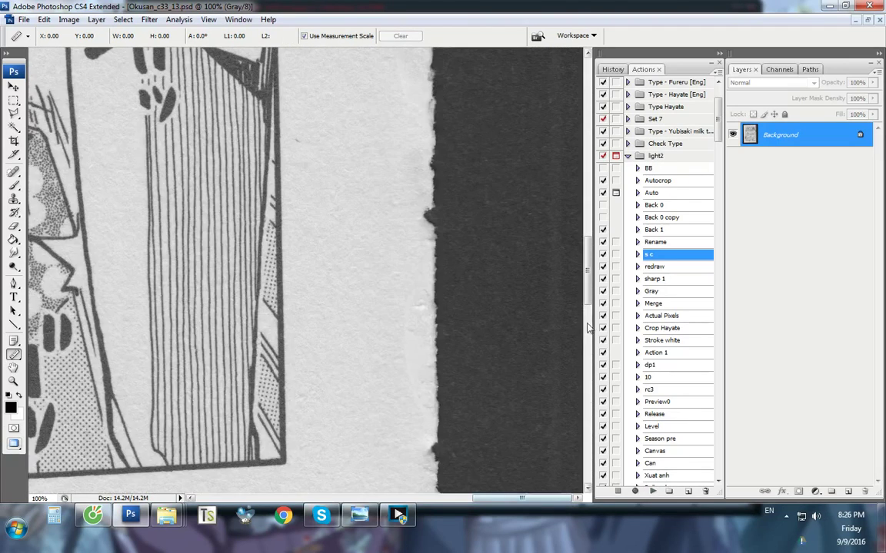
pyautogui.moveTo(588, 335); pyautogui.dragTo(558, 477)
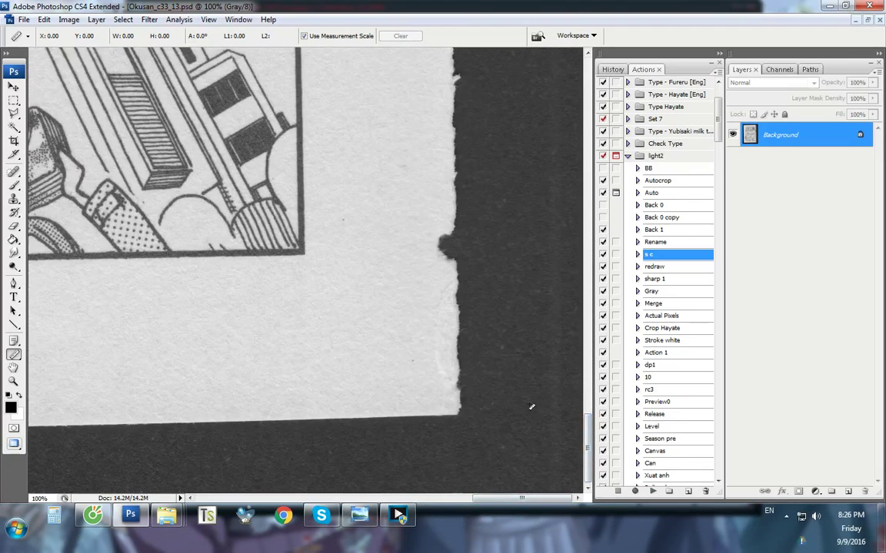
pyautogui.scroll(1, 422, 412)
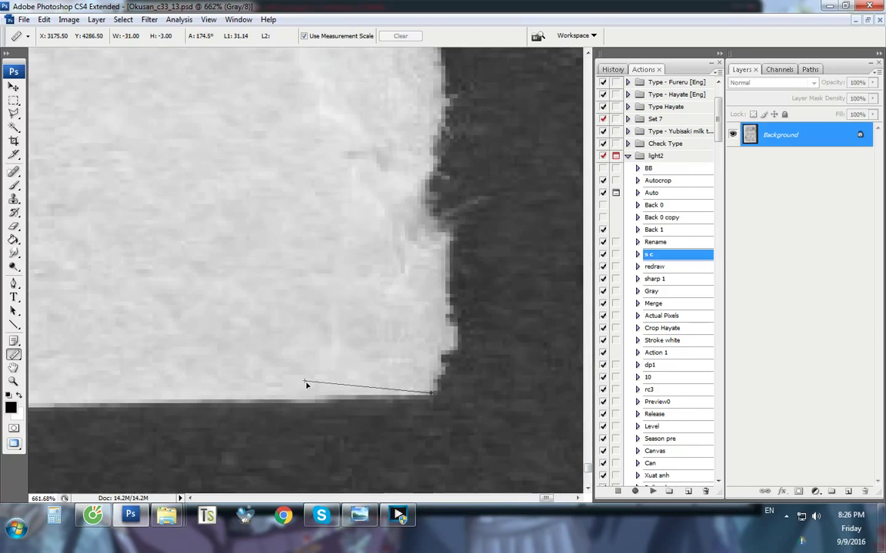
pyautogui.moveTo(254, 416); pyautogui.dragTo(171, 441)
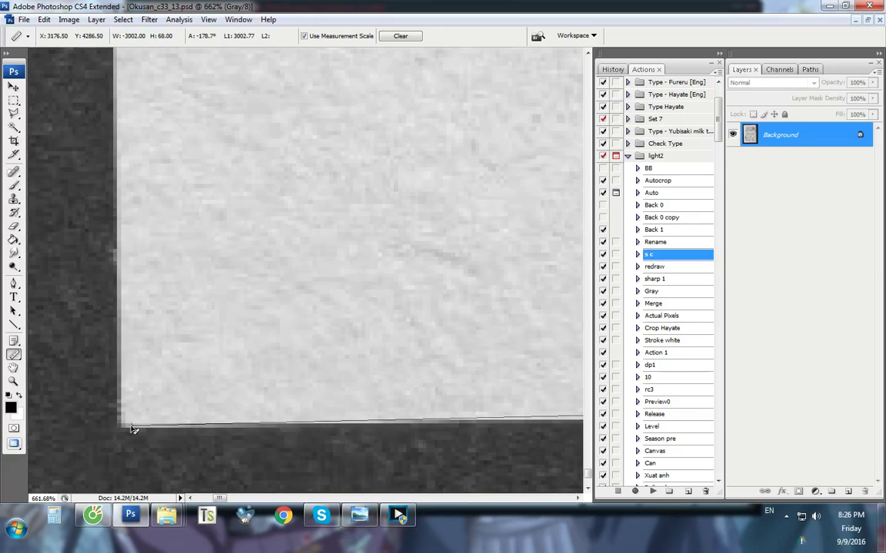
pyautogui.hotkey('alt', 'i')
pyautogui.press('g')
pyautogui.press('a')
pyautogui.click(495, 183)
pyautogui.hotkey('ctrl', '1')
# Switch to Okusan_c33_14.psd and bring up the page's lower right corner at 100%
pyautogui.hotkey('ctrl', 'Tab')
pyautogui.hotkey('ctrl', '1')
pyautogui.click(553, 498)
pyautogui.click(554, 499)
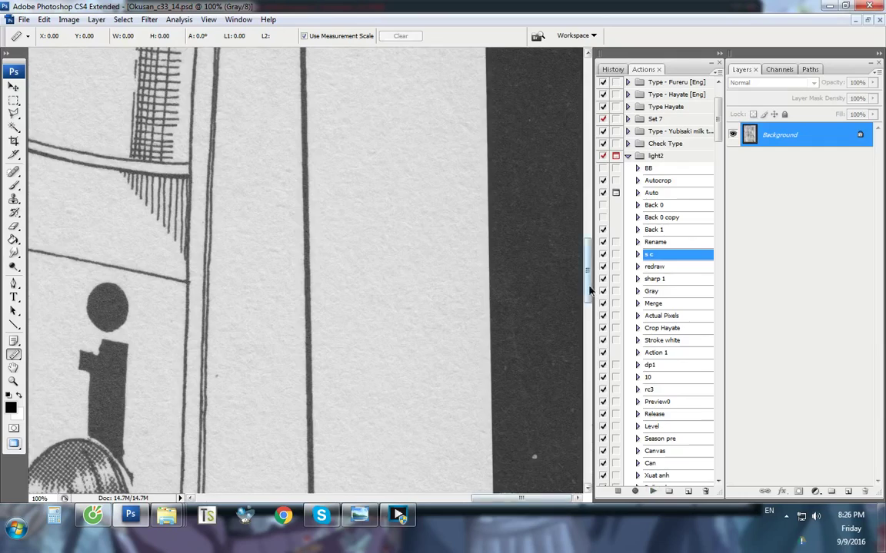
pyautogui.moveTo(589, 289); pyautogui.dragTo(575, 473)
# Switch to the Cốc Cốc browser, play the fourth video in the YouTube liked-videos playlist, and return to Photoshop
pyautogui.click(118, 519)
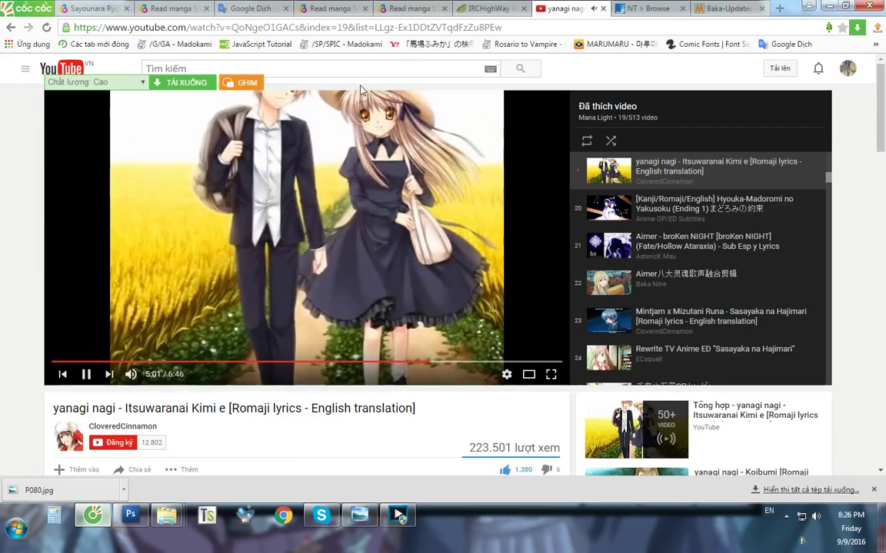
pyautogui.scroll(5, 772, 225)
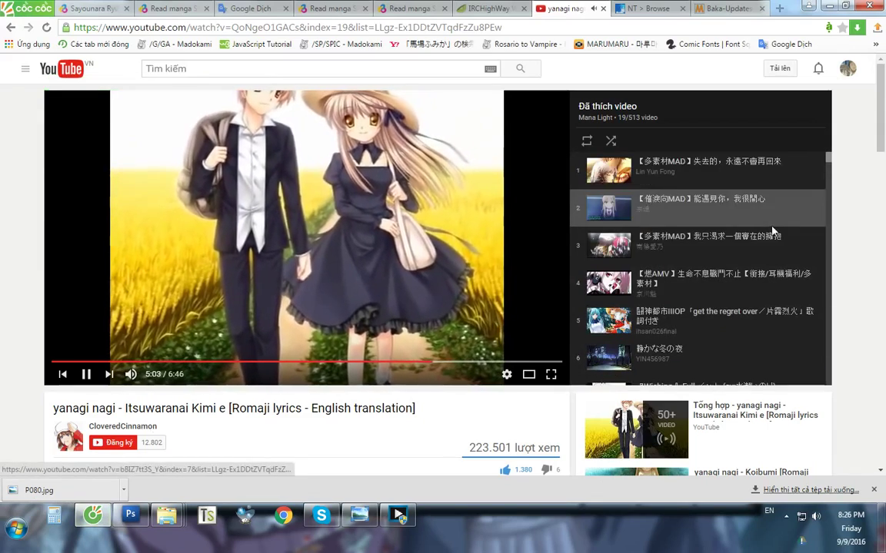
pyautogui.click(796, 278)
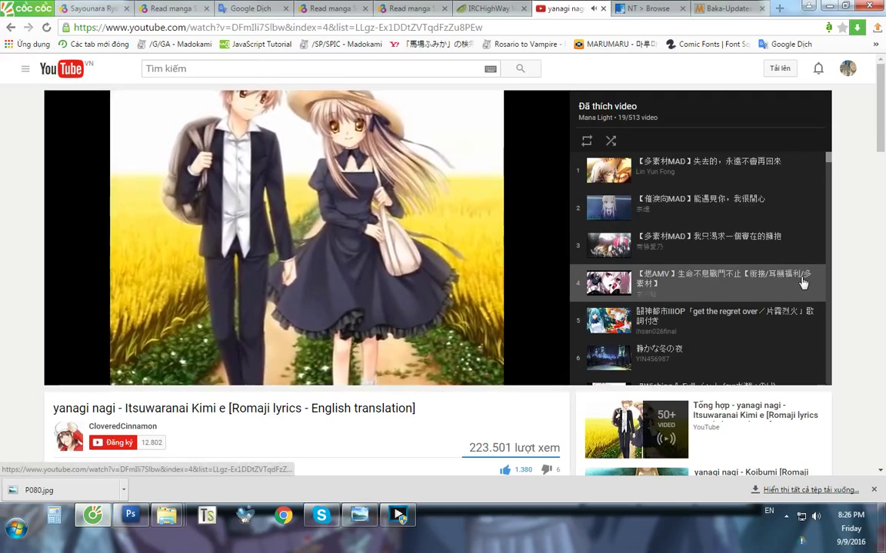
pyautogui.hotkey('alt', 'Tab')
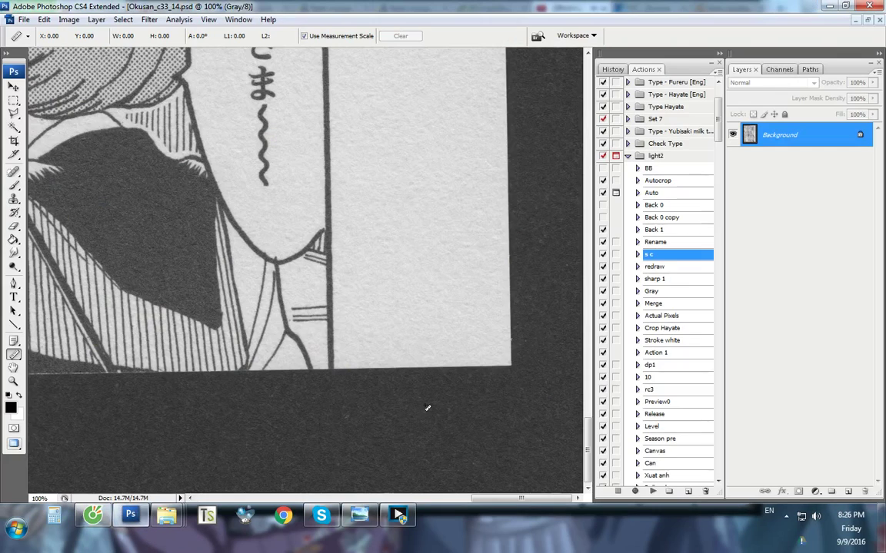
pyautogui.click(128, 517)
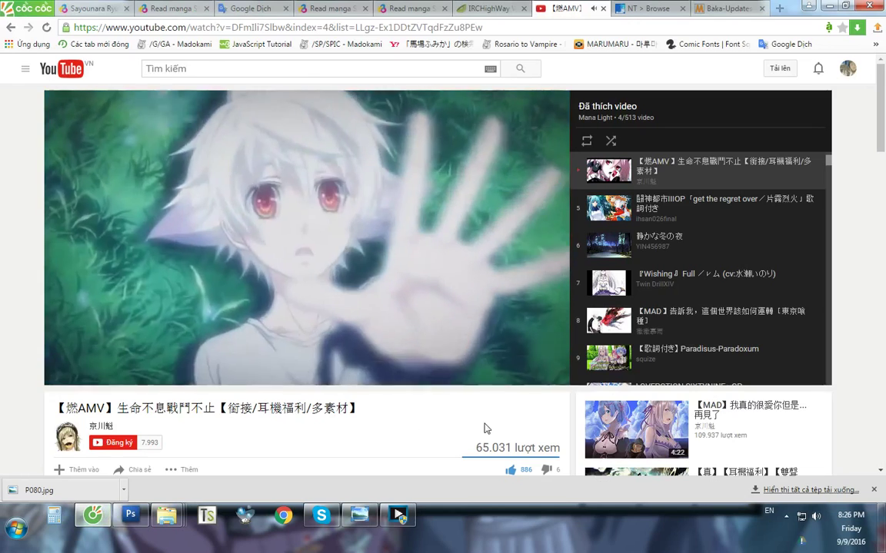
pyautogui.click(129, 521)
# Level Okusan_c33_14.psd along the paper's lower edge and bring up the lower right area of Okusan_c33_15.psd
pyautogui.scroll(10, 516, 415)
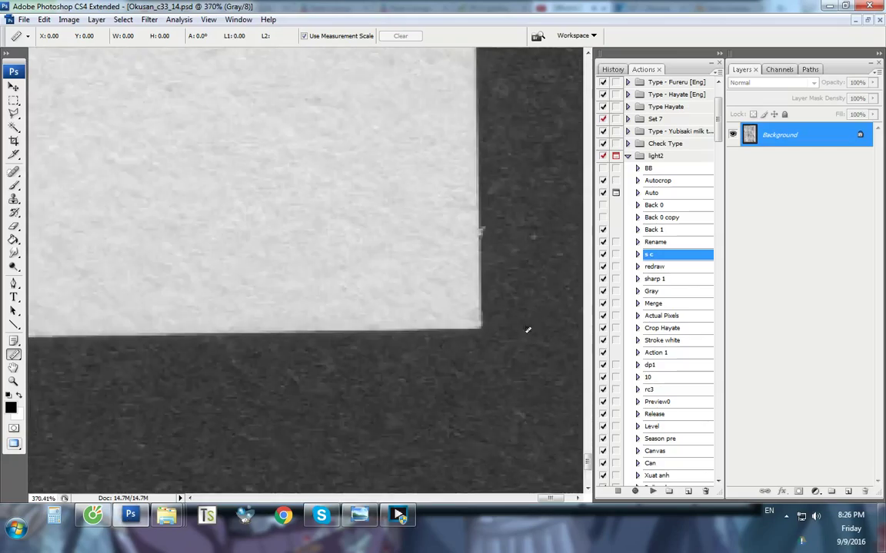
pyautogui.moveTo(475, 331); pyautogui.dragTo(355, 342)
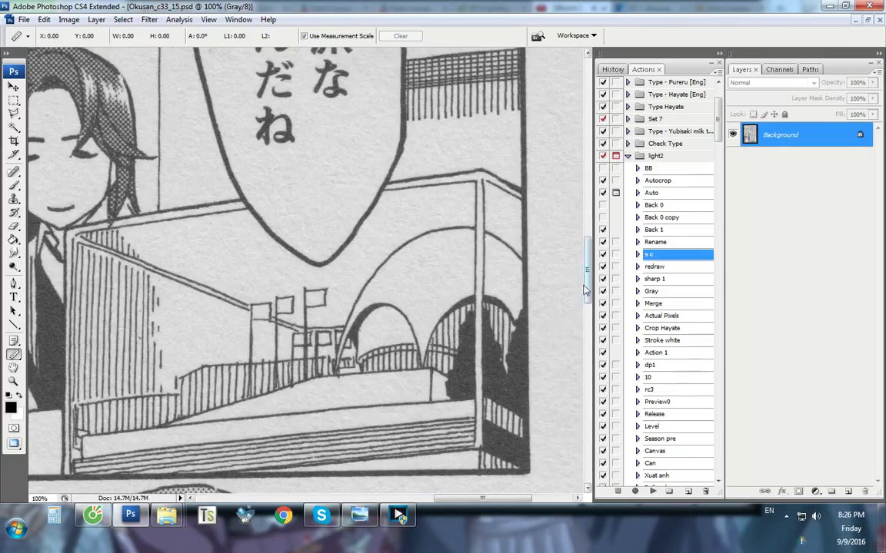
pyautogui.moveTo(586, 291); pyautogui.dragTo(581, 466)
# Switch to the Cốc Cốc browser, play the third video in the YouTube liked-videos playlist, and return to Photoshop
pyautogui.click(93, 513)
pyautogui.scroll(3, 684, 263)
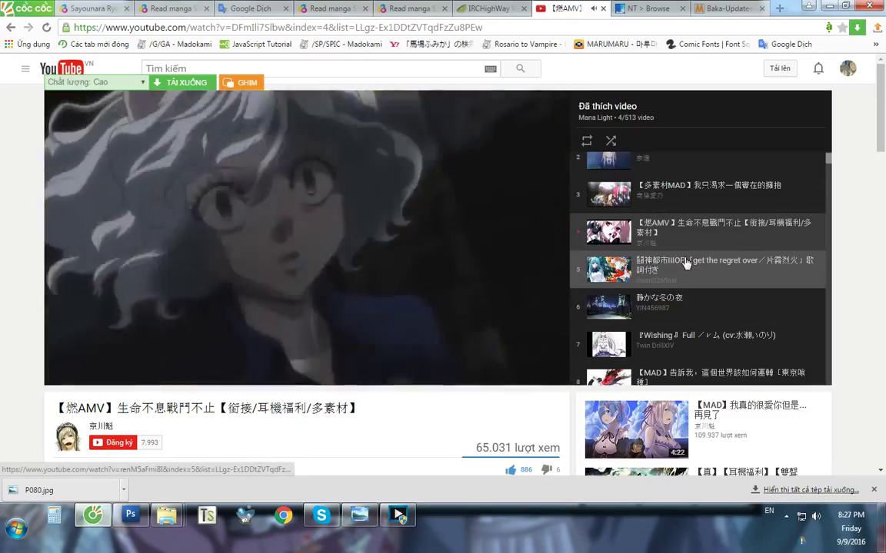
pyautogui.click(676, 238)
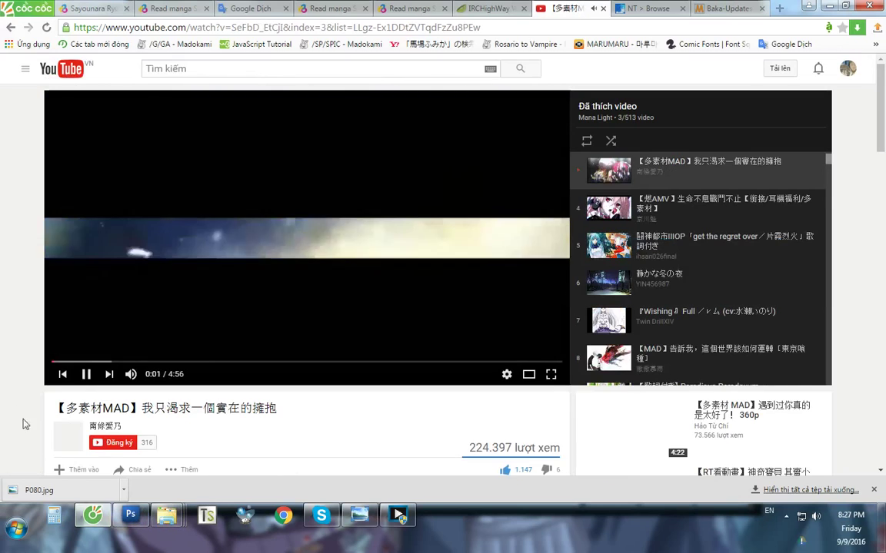
pyautogui.click(131, 514)
# Level Okusan_c33_15.psd along the paper's lower edge, measured from its lower right corner
pyautogui.click(559, 498)
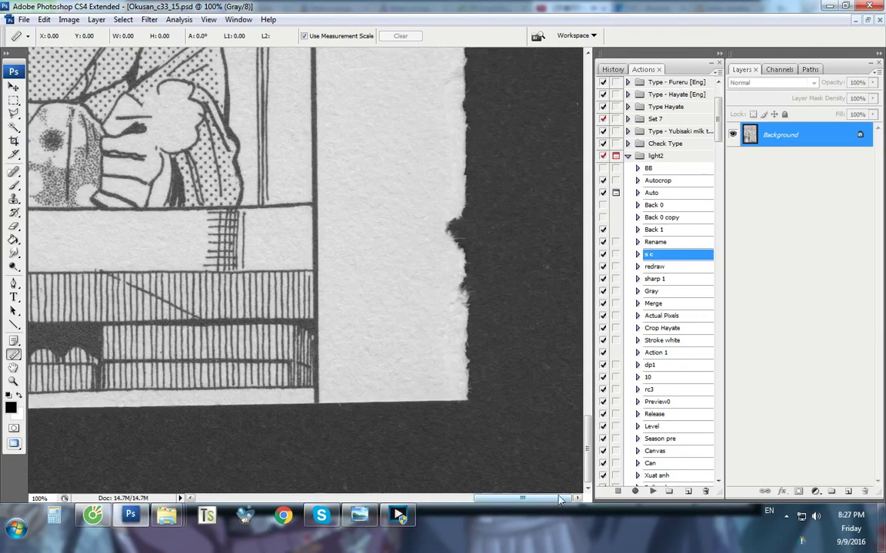
pyautogui.scroll(5, 425, 358)
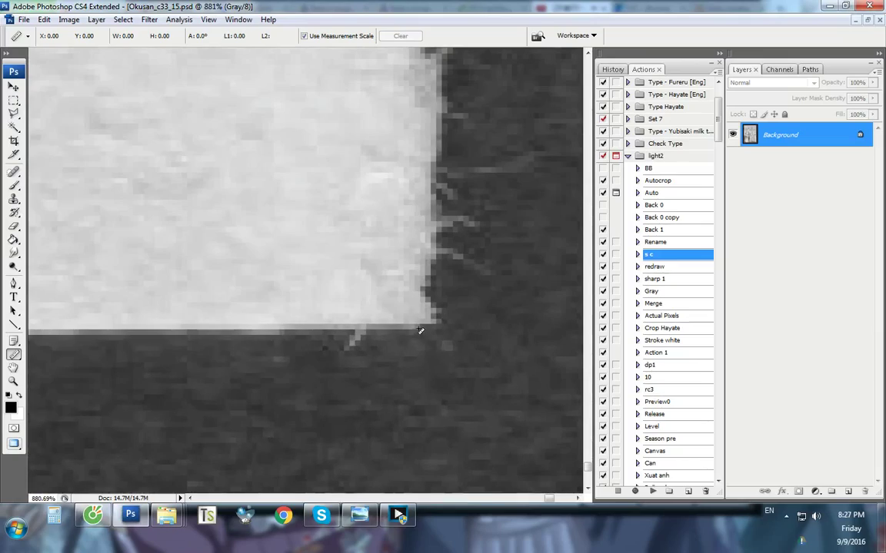
pyautogui.moveTo(165, 340); pyautogui.dragTo(299, 382)
# In Okusan_c33_16.psd, measure the paper's lower edge from corner to corner and rotate the canvas by the measured angle
pyautogui.moveTo(192, 368); pyautogui.dragTo(448, 417)
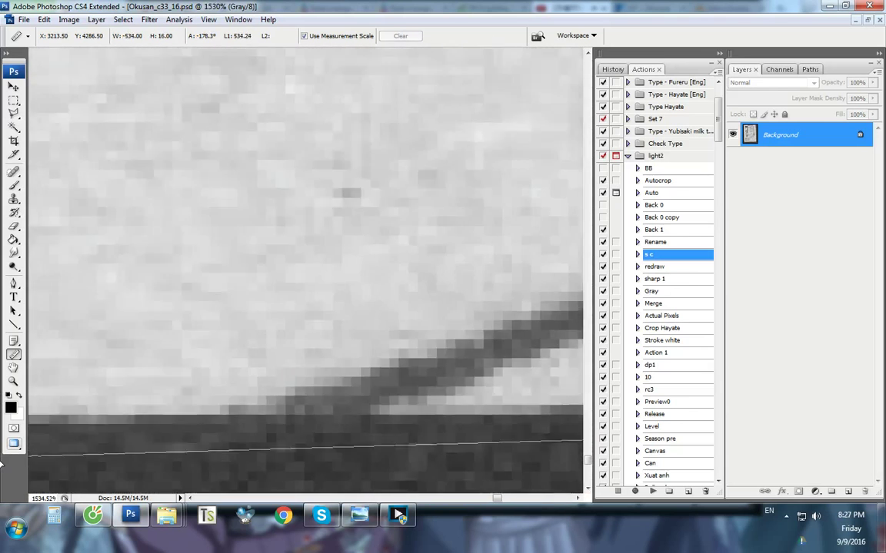
pyautogui.moveTo(1, 465); pyautogui.dragTo(203, 431)
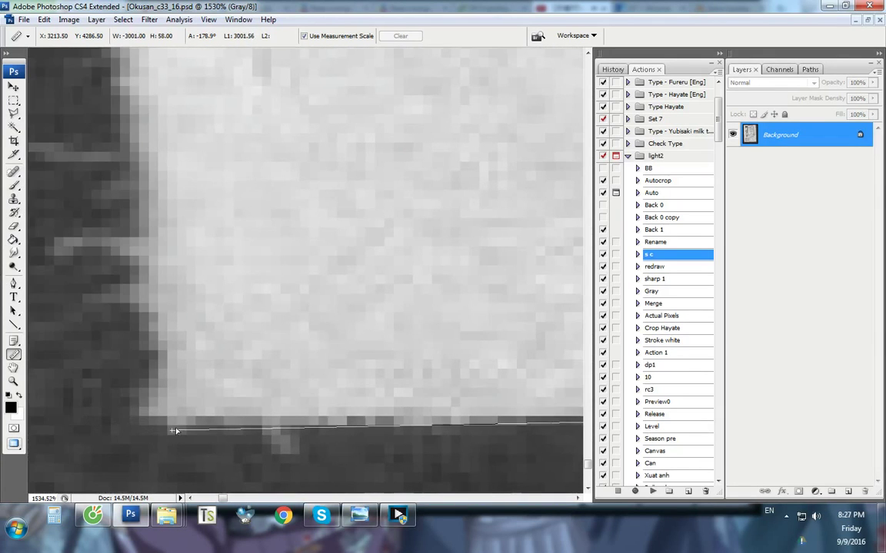
pyautogui.hotkey('alt', 'i')
pyautogui.press('g')
pyautogui.press('a')
pyautogui.click(501, 183)
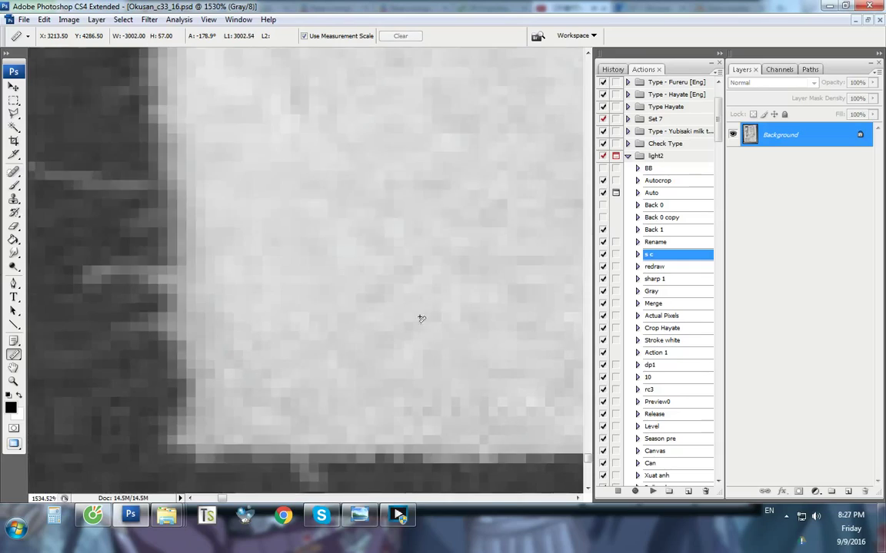
pyautogui.scroll(-10, 418, 319)
pyautogui.scroll(-3, 386, 322)
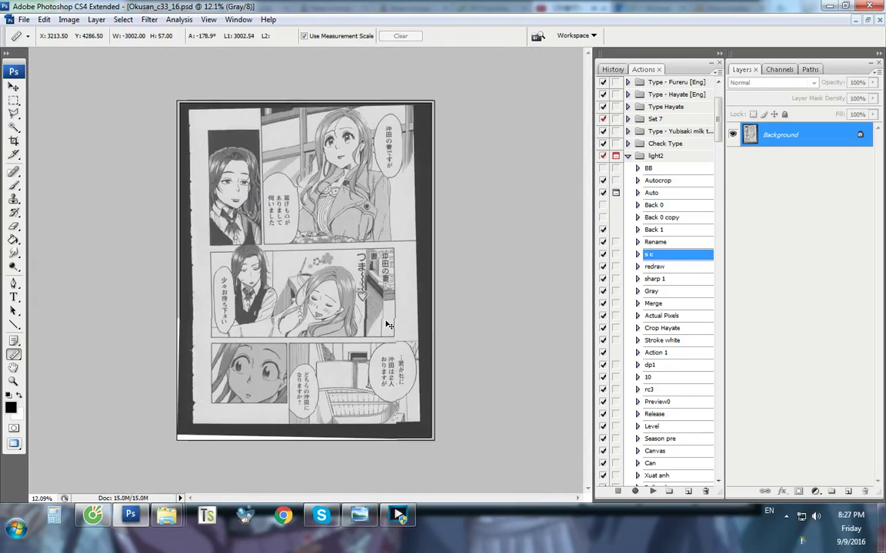
# Switch to Okusan_c33_17.psd and straighten its canvas by the angle measured along the paper's lower edge
pyautogui.hotkey('ctrl', 'Tab')
pyautogui.scroll(6, 580, 317)
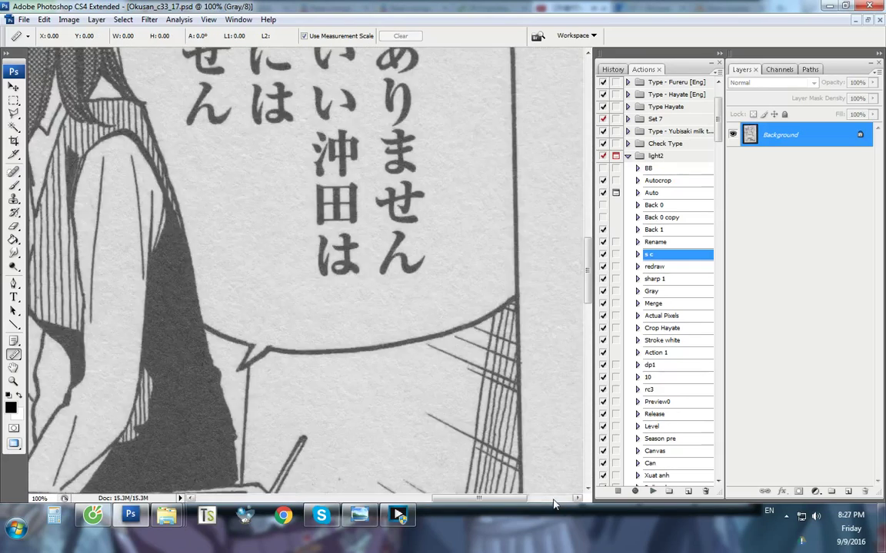
pyautogui.moveTo(587, 267); pyautogui.dragTo(572, 449)
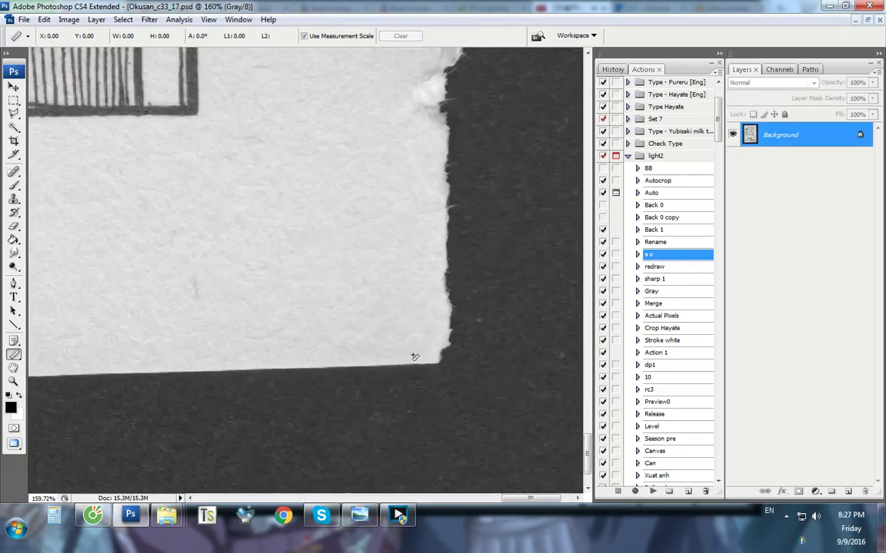
pyautogui.scroll(7, 413, 357)
pyautogui.moveTo(376, 362); pyautogui.dragTo(3, 409)
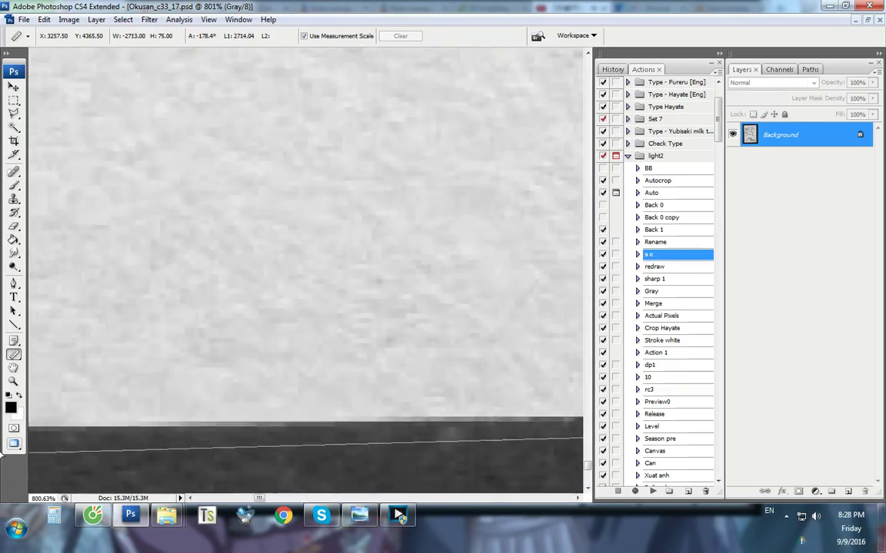
pyautogui.moveTo(1, 477); pyautogui.dragTo(393, 422)
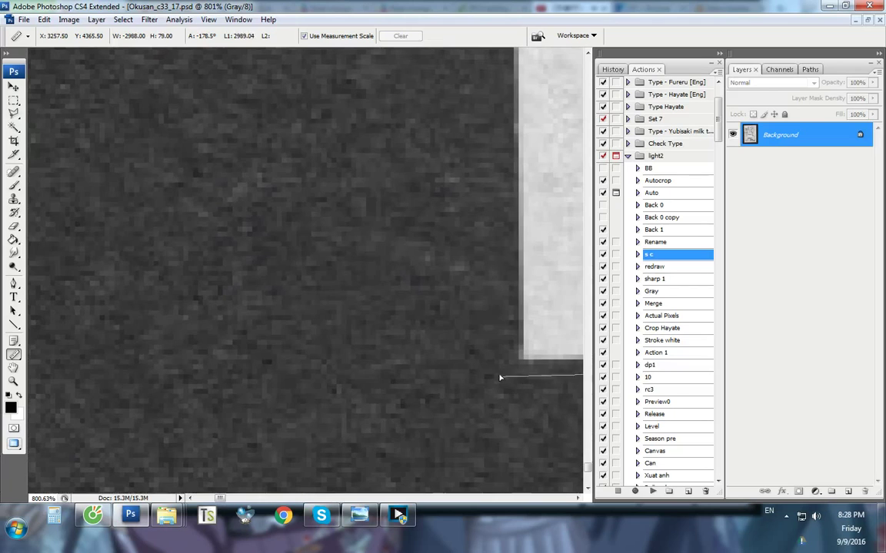
pyautogui.press('Return')
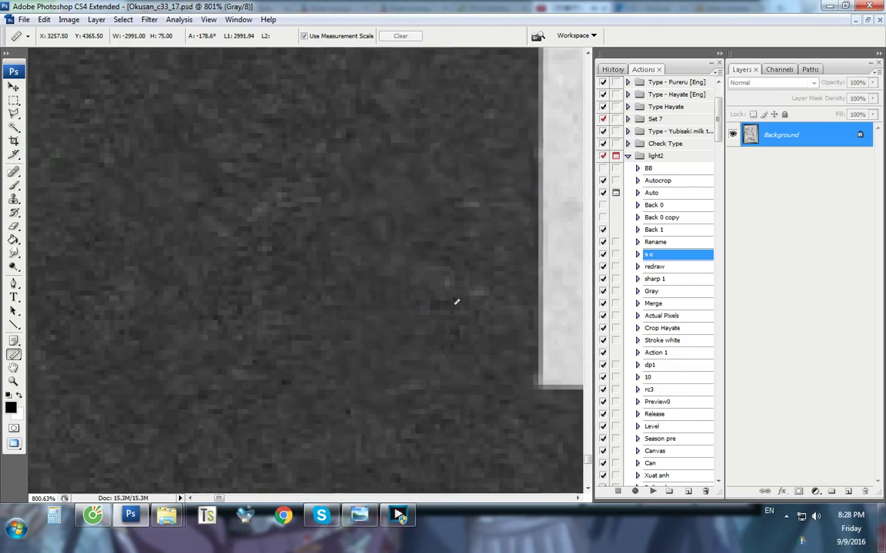
# In Okusan_c33_18.psd, measure along the paper's lower edge between both corners and rotate the canvas by that angle
pyautogui.click(559, 499)
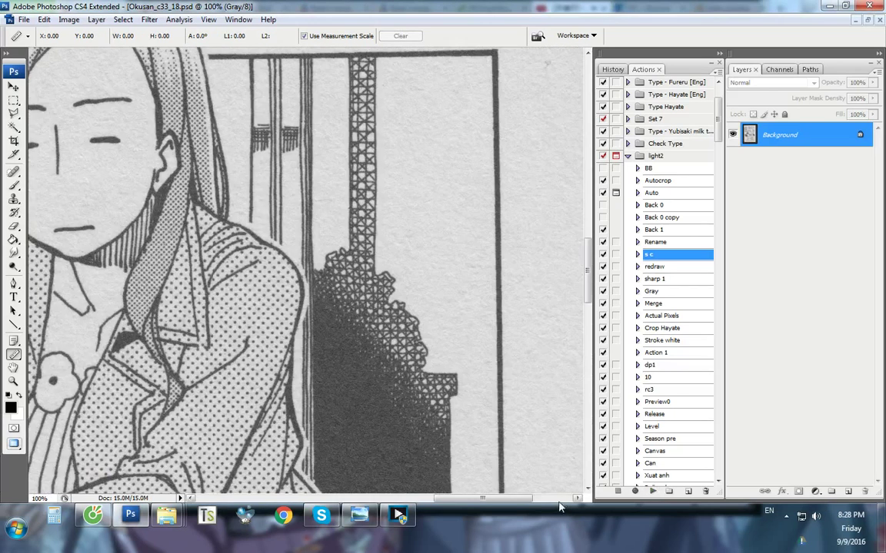
pyautogui.click(561, 498)
pyautogui.moveTo(588, 263); pyautogui.dragTo(588, 458)
pyautogui.scroll(10, 522, 405)
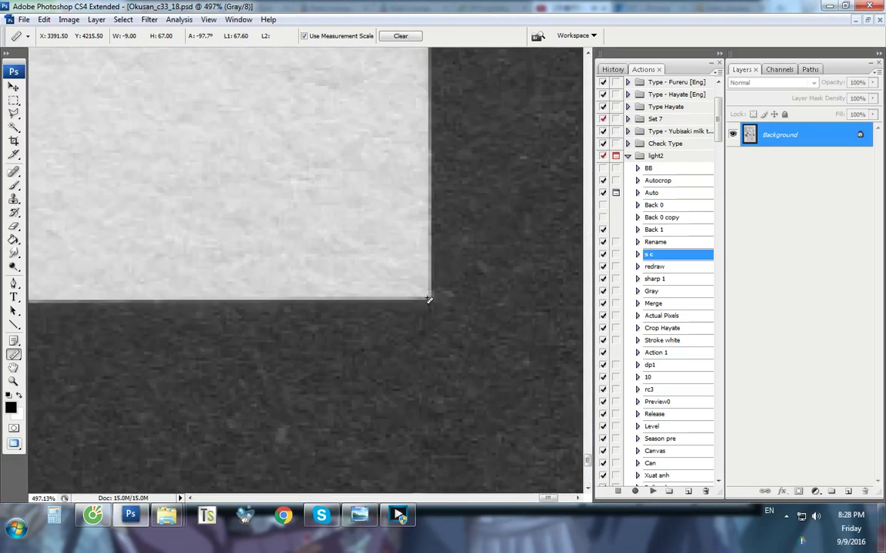
pyautogui.moveTo(344, 304); pyautogui.dragTo(1, 309)
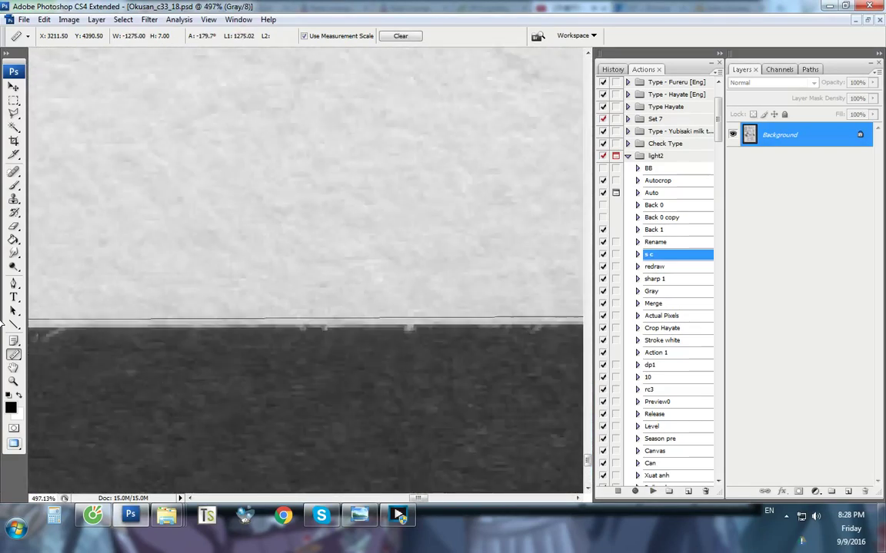
pyautogui.moveTo(2, 416); pyautogui.dragTo(641, 414)
pyautogui.moveTo(210, 343); pyautogui.dragTo(209, 343)
pyautogui.click(499, 184)
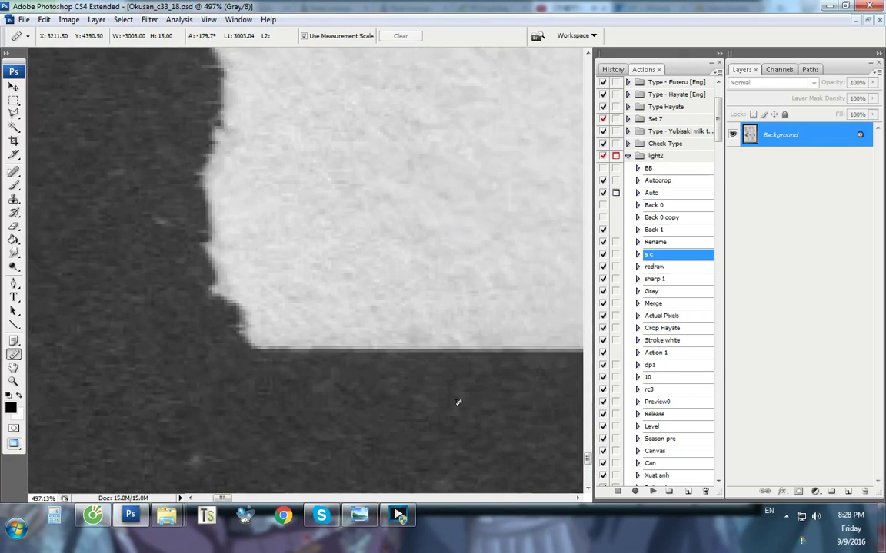
# Straighten Okusan_c33_19.psd by measuring the paper's lower edge from right to left corner and rotating the canvas to match
pyautogui.click(561, 499)
pyautogui.moveTo(588, 267); pyautogui.dragTo(589, 465)
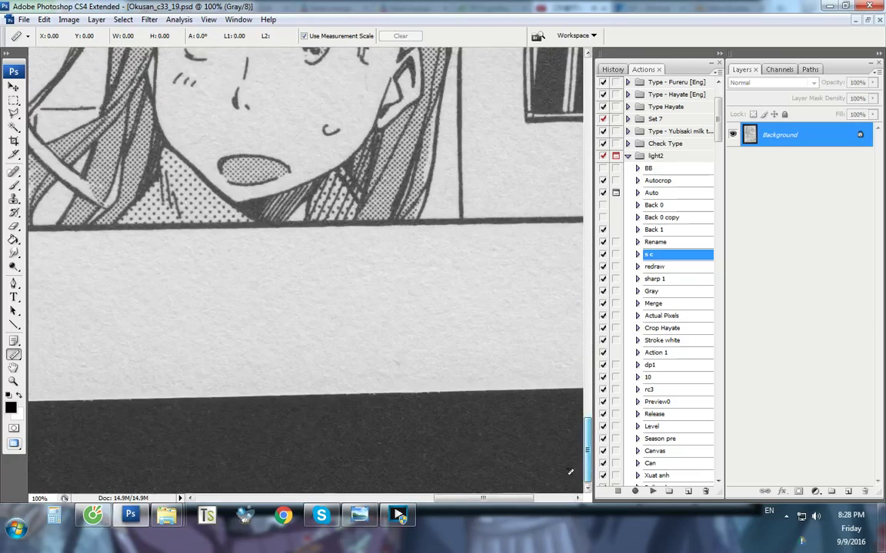
pyautogui.click(570, 499)
pyautogui.scroll(5, 562, 380)
pyautogui.scroll(8, 560, 379)
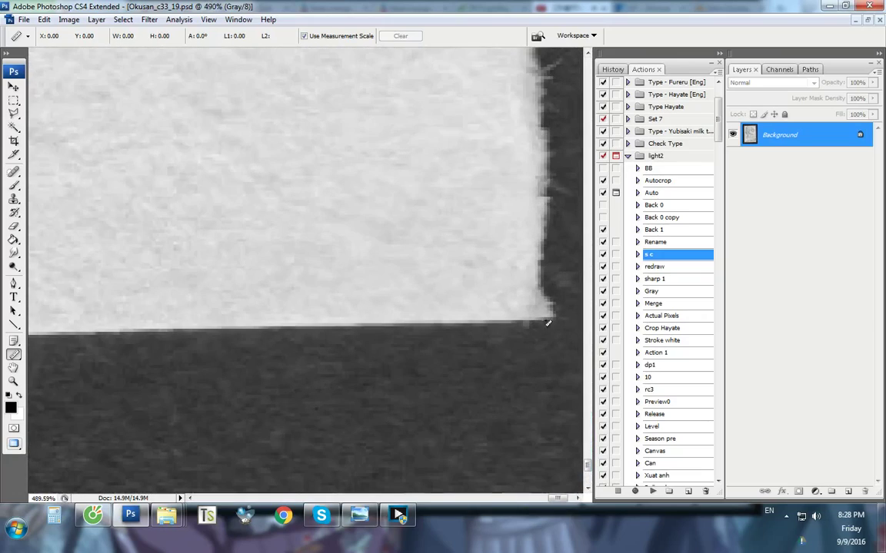
pyautogui.moveTo(60, 347); pyautogui.dragTo(483, 461)
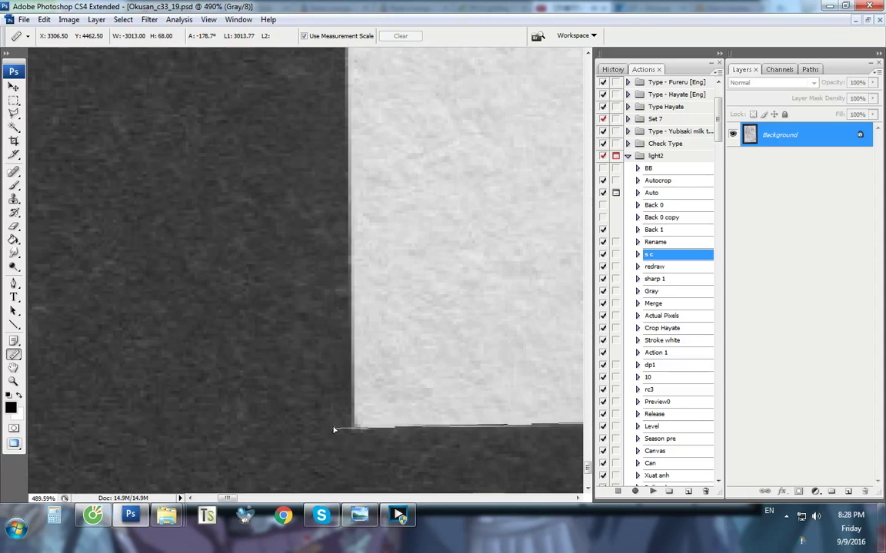
pyautogui.click(499, 185)
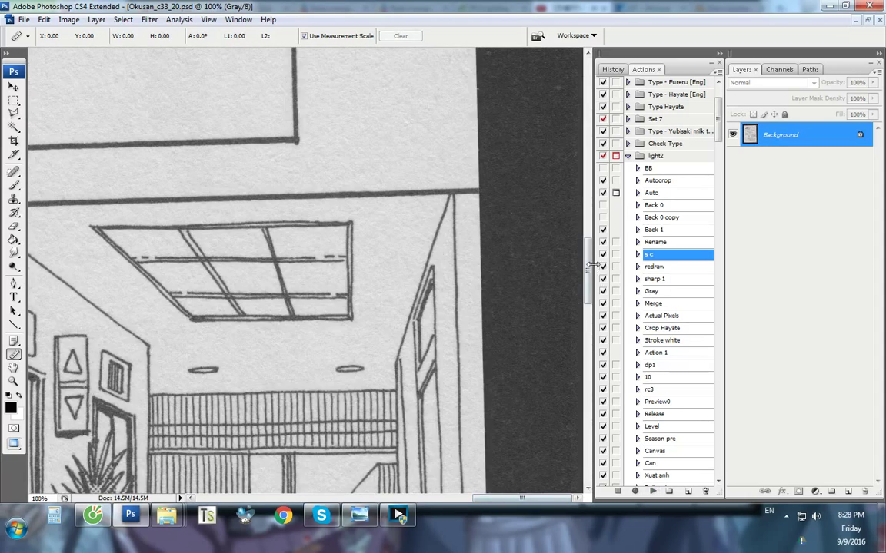
# Measure the paper's lower edge in Okusan_c33_20.psd and rotate the canvas 1.14° clockwise
pyautogui.moveTo(588, 267); pyautogui.dragTo(587, 460)
pyautogui.scroll(15, 540, 429)
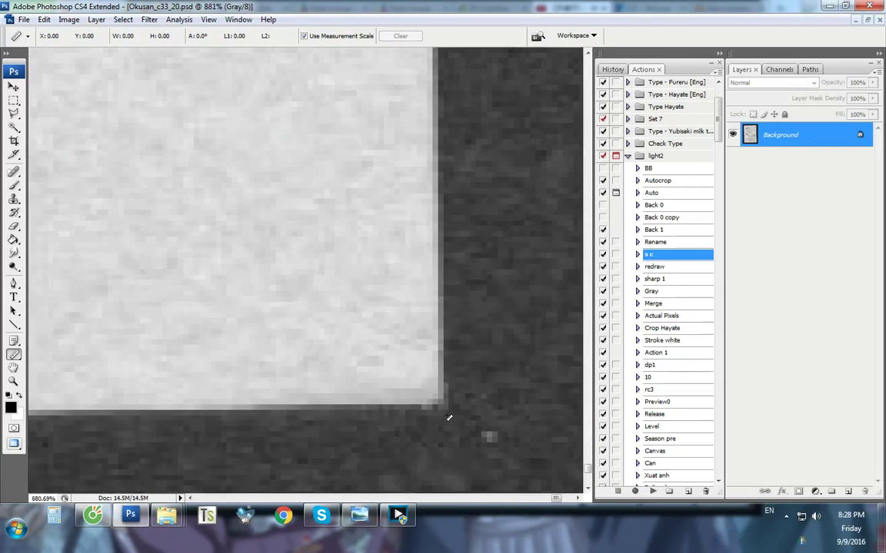
pyautogui.moveTo(420, 408); pyautogui.dragTo(409, 376)
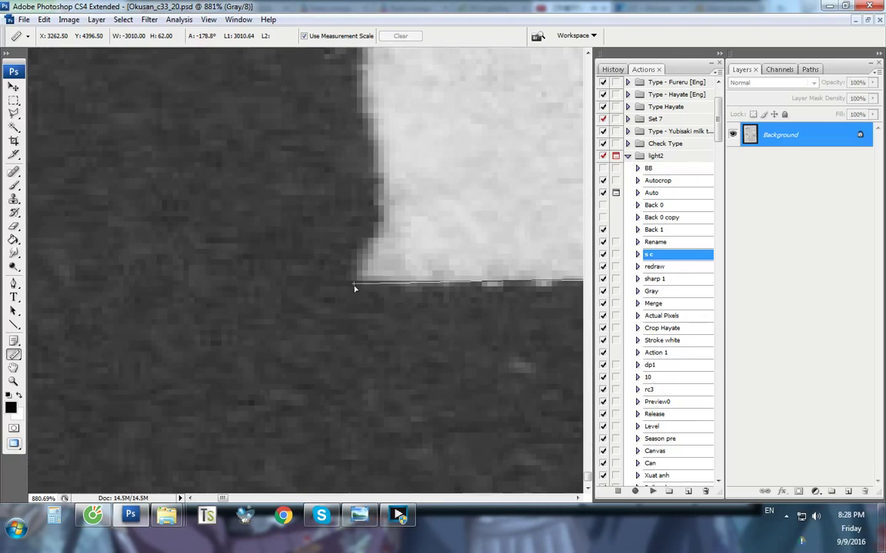
pyautogui.press('F2')
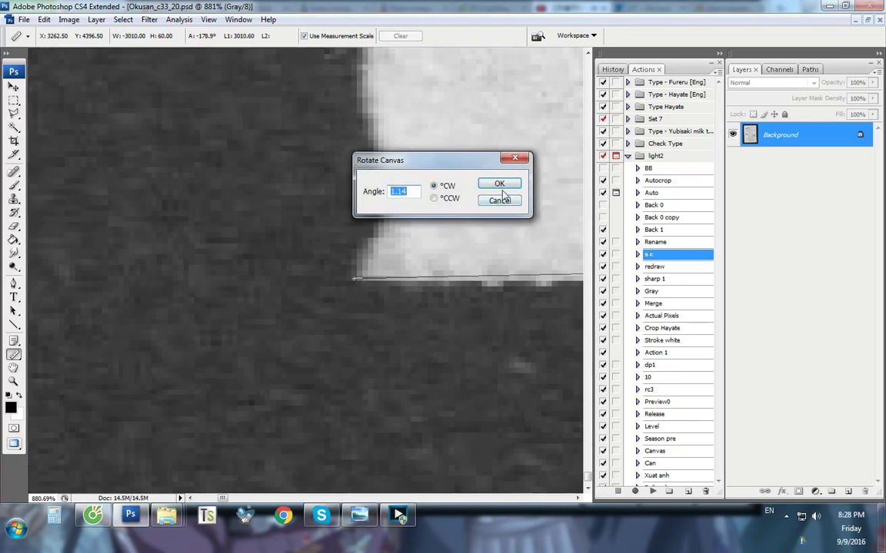
pyautogui.click(500, 184)
# Switch to Okusan_c33_21.psd, measure the paper's lower edge, and rotate the canvas 0.51° clockwise
pyautogui.hotkey('ctrl', 'Tab')
pyautogui.hotkey('ctrl', '1')
pyautogui.click(570, 499)
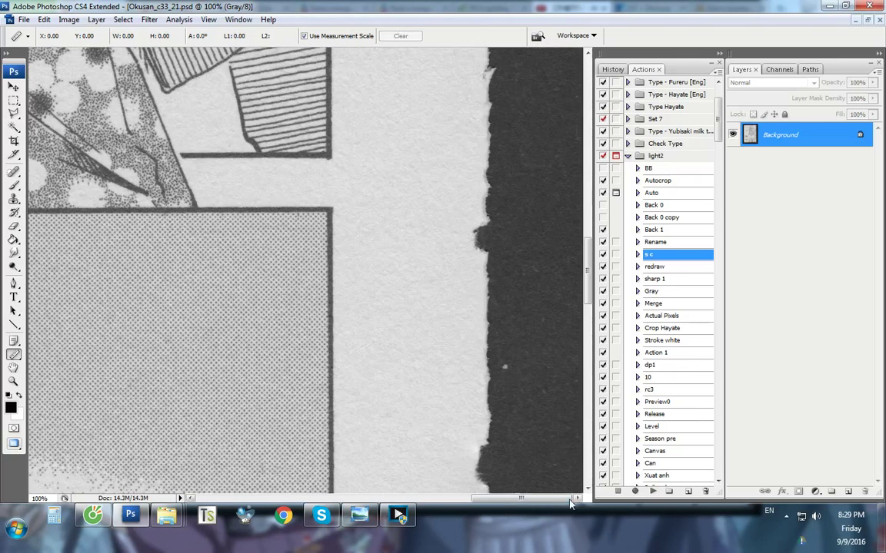
pyautogui.moveTo(588, 291); pyautogui.dragTo(589, 467)
pyautogui.scroll(10, 509, 414)
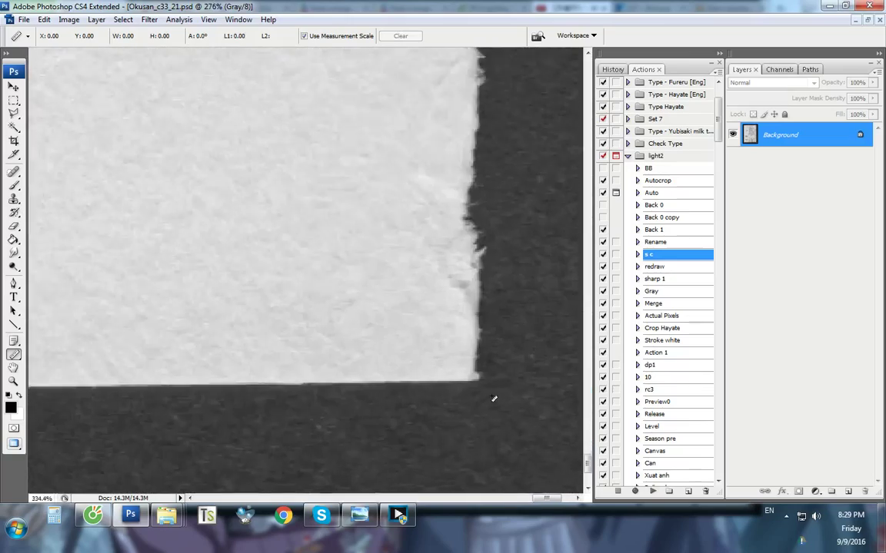
pyautogui.moveTo(298, 378); pyautogui.dragTo(313, 283)
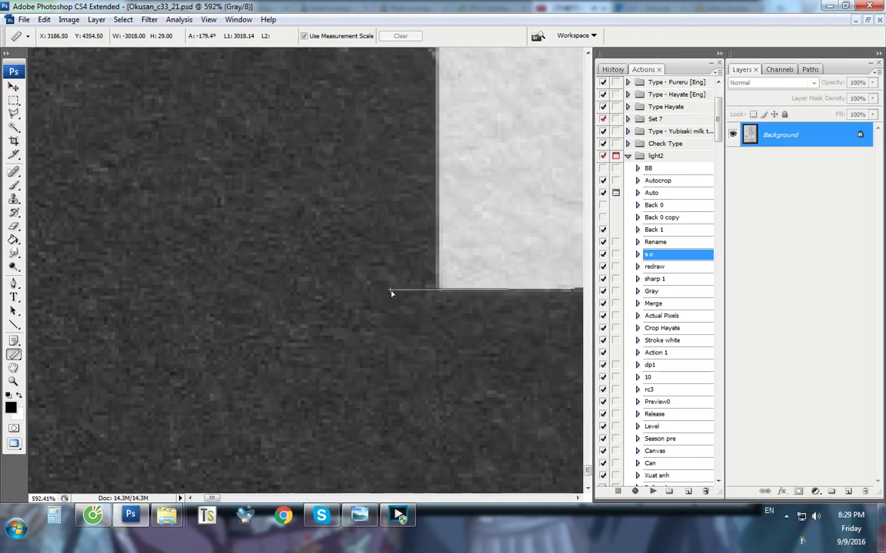
pyautogui.press('F2')
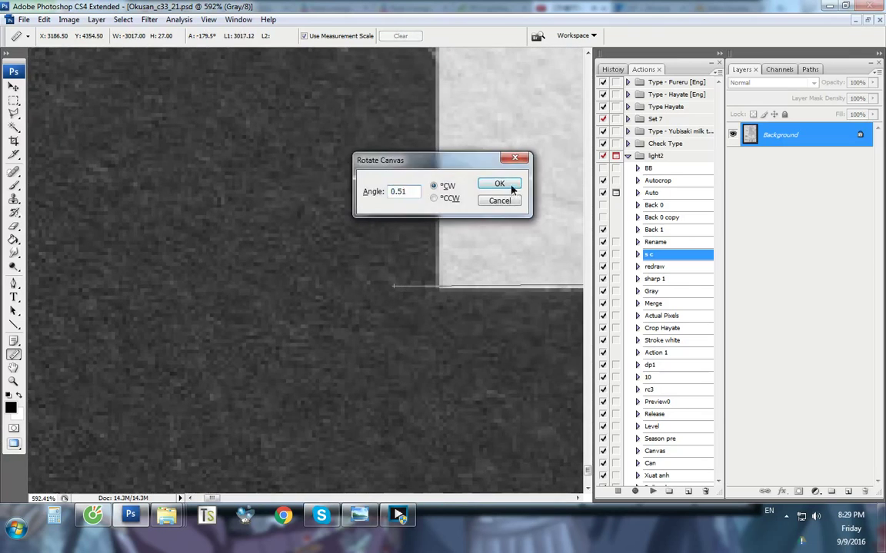
pyautogui.click(511, 187)
# Switch to Okusan_c33_22.psd, measure the paper's lower edge from corner to corner, and rotate the canvas by the measured angle
pyautogui.hotkey('ctrl', 'alt', '0')
pyautogui.hotkey('ctrl', 'Tab')
pyautogui.click(560, 499)
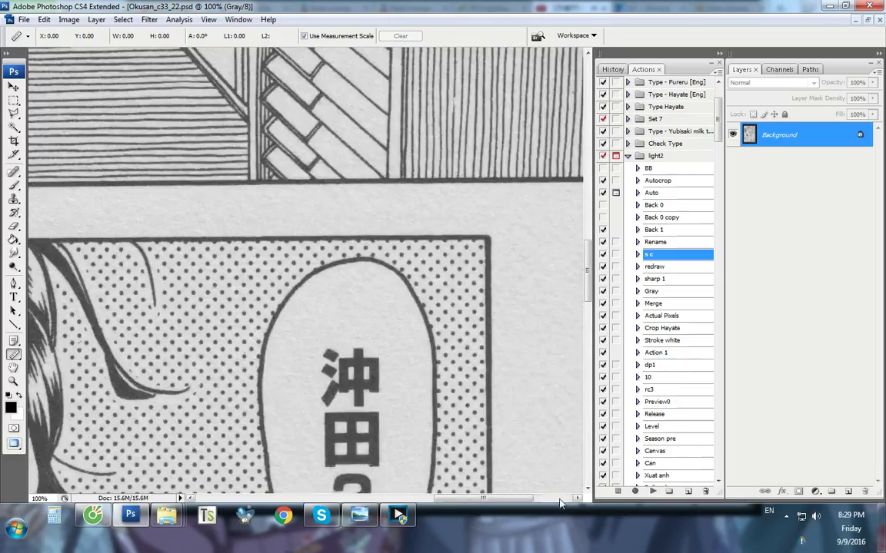
pyautogui.click(561, 499)
pyautogui.moveTo(587, 296); pyautogui.dragTo(588, 438)
pyautogui.scroll(10, 458, 348)
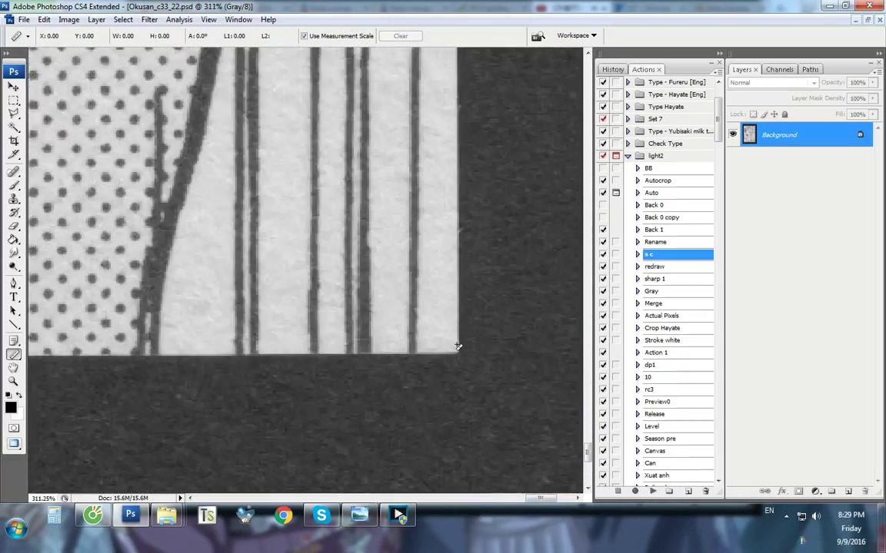
pyautogui.moveTo(313, 357); pyautogui.dragTo(378, 397)
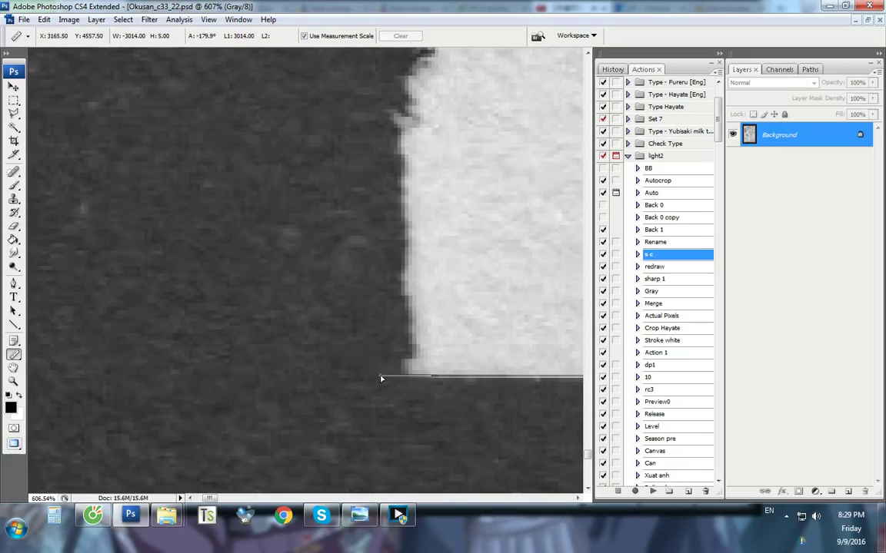
pyautogui.press('F2')
pyautogui.click(502, 186)
# Switch to Okusan_c33_23.psd, measure the paper's lower edge from right to left corner, and rotate the canvas by the measured angle
pyautogui.hotkey('ctrl', '1')
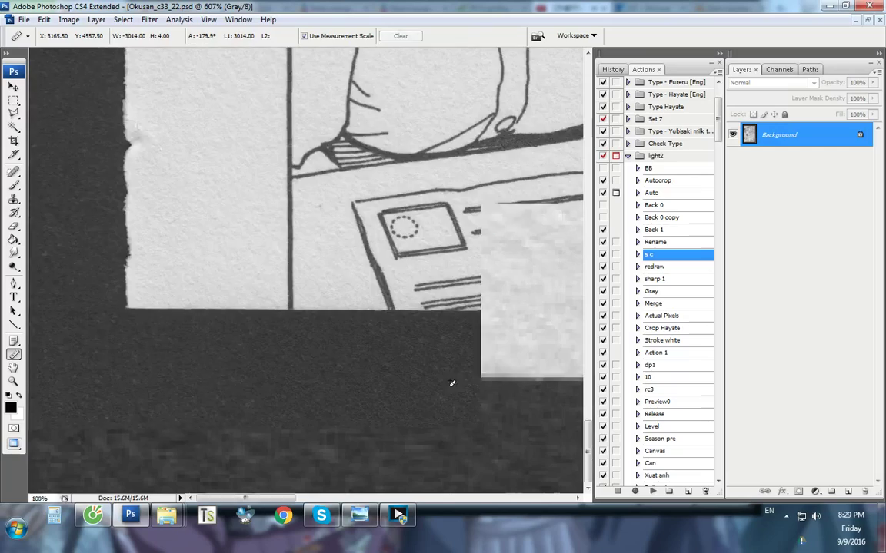
pyautogui.hotkey('ctrl', 'Tab')
pyautogui.hotkey('ctrl', '1')
pyautogui.click(561, 498)
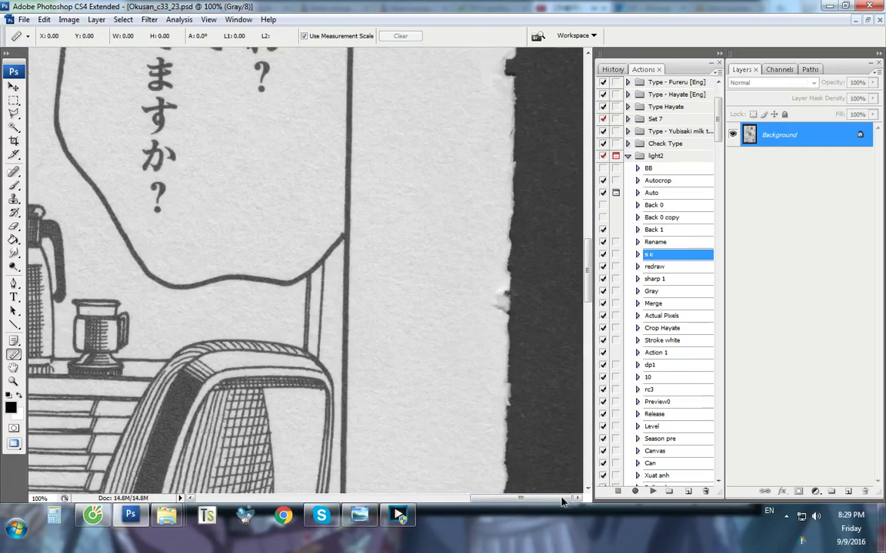
pyautogui.moveTo(586, 284); pyautogui.dragTo(575, 494)
pyautogui.scroll(7, 461, 386)
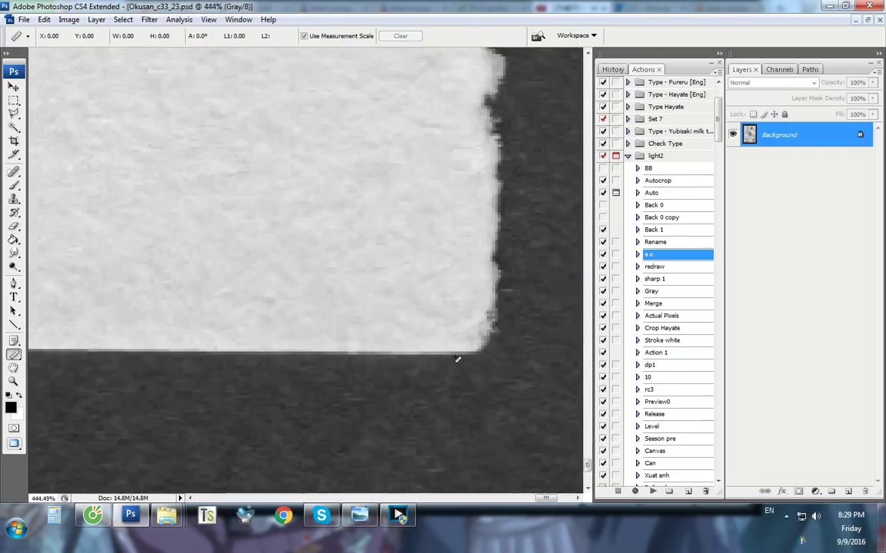
pyautogui.moveTo(187, 370); pyautogui.dragTo(116, 219)
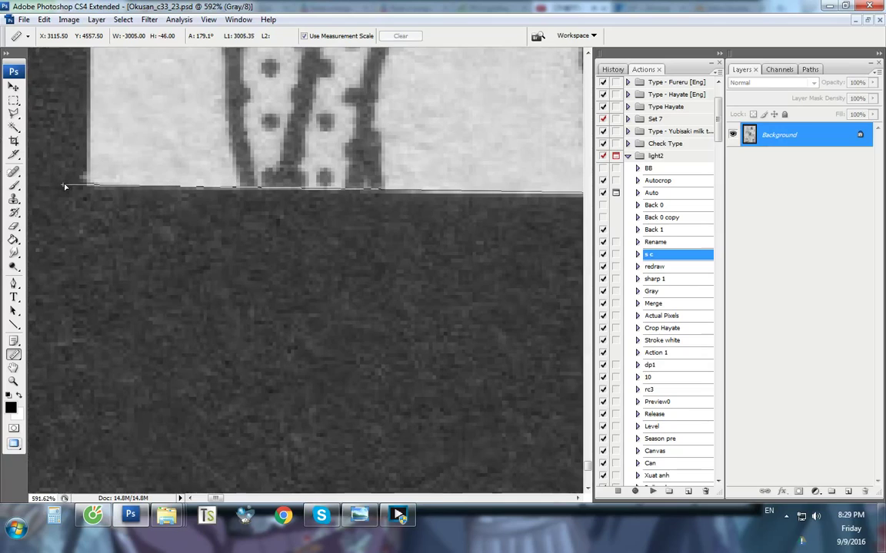
pyautogui.hotkey('ctrl', 'r')
pyautogui.hotkey('ctrl', 'alt', '0')
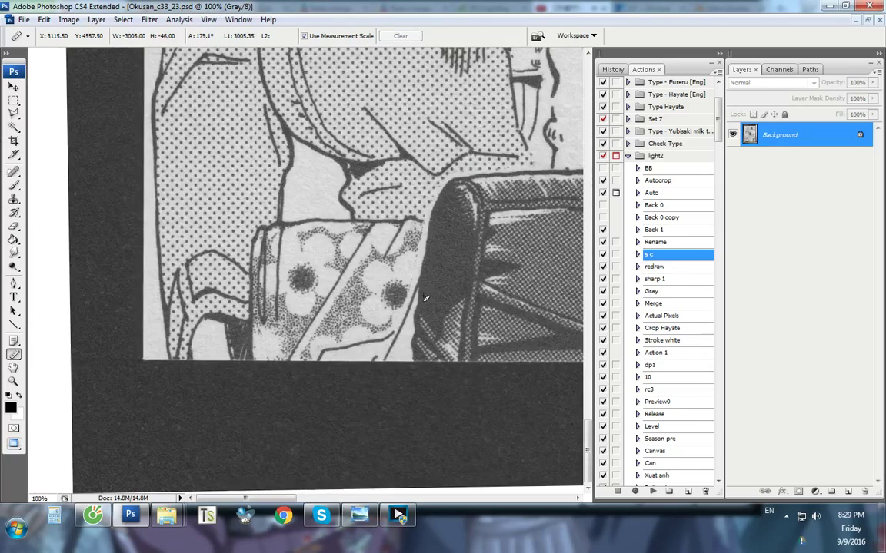
# Switch to Okusan_c33_24.psd, measure the paper's lower edge between its corners, and rotate the canvas to level it
pyautogui.hotkey('ctrl', 'Tab')
pyautogui.hotkey('ctrl', 'alt', '0')
pyautogui.click(567, 499)
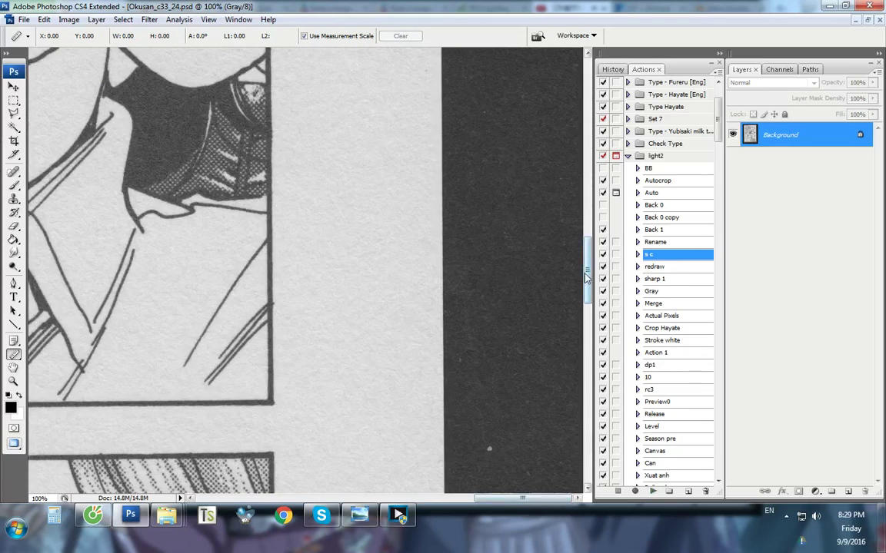
pyautogui.moveTo(584, 276); pyautogui.dragTo(580, 461)
pyautogui.scroll(8, 456, 372)
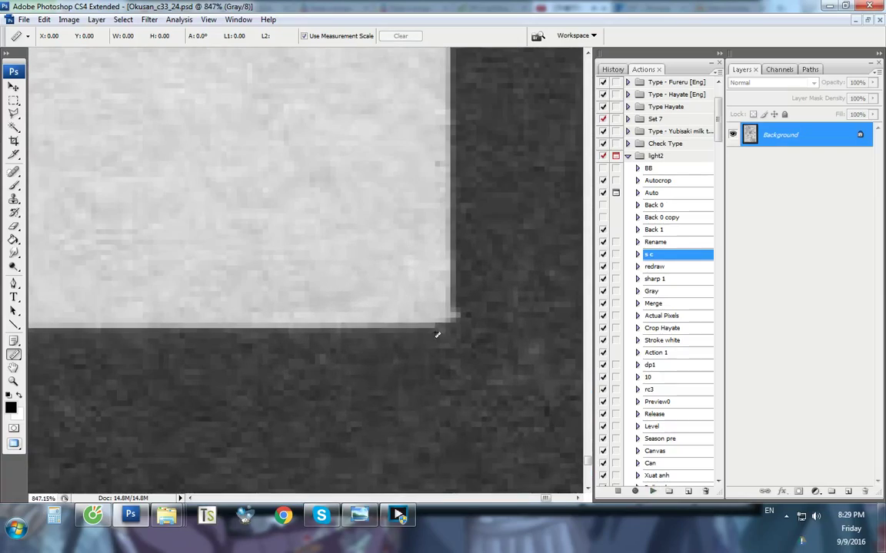
pyautogui.moveTo(441, 325); pyautogui.dragTo(356, 389)
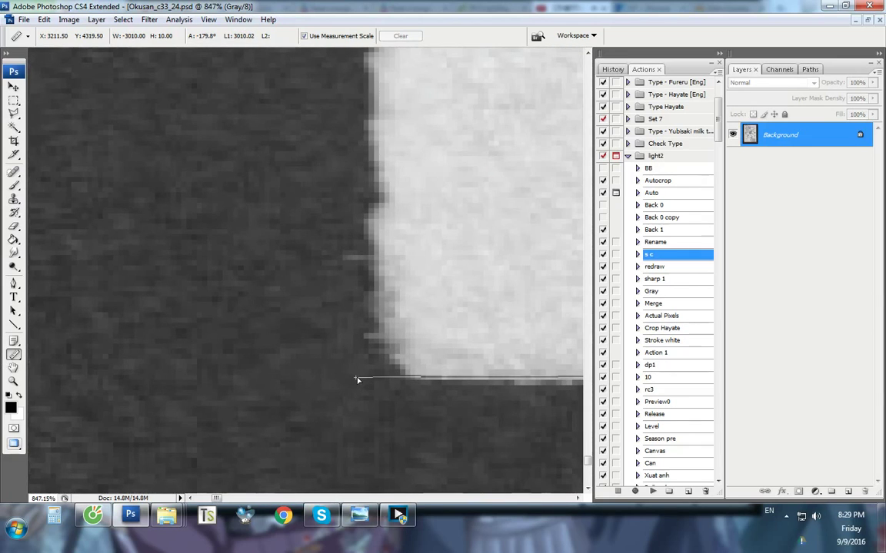
pyautogui.click(507, 187)
pyautogui.scroll(-12, 454, 336)
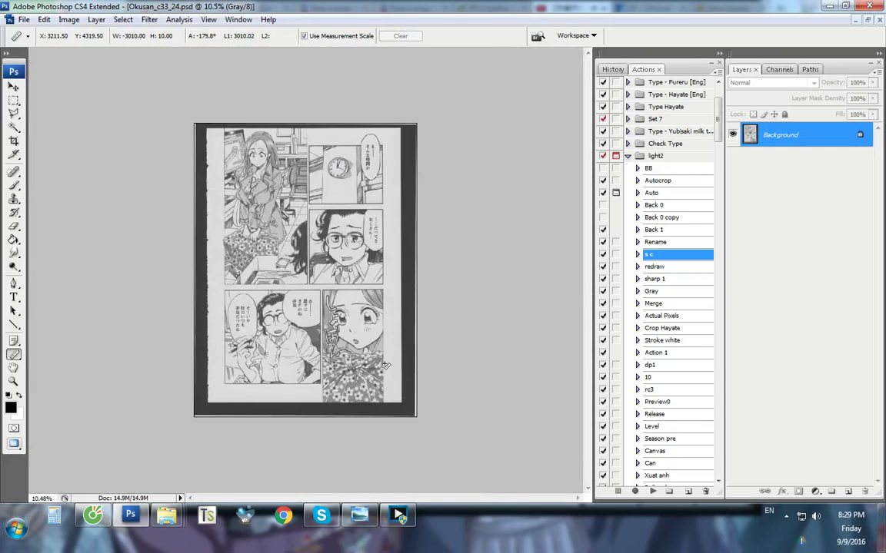
# Straighten Okusan_c33_25.psd by measuring the paper's lower edge from right to left corner and rotating the canvas to match
pyautogui.hotkey('ctrl', 'w')
pyautogui.hotkey('ctrl', 'alt', '0')
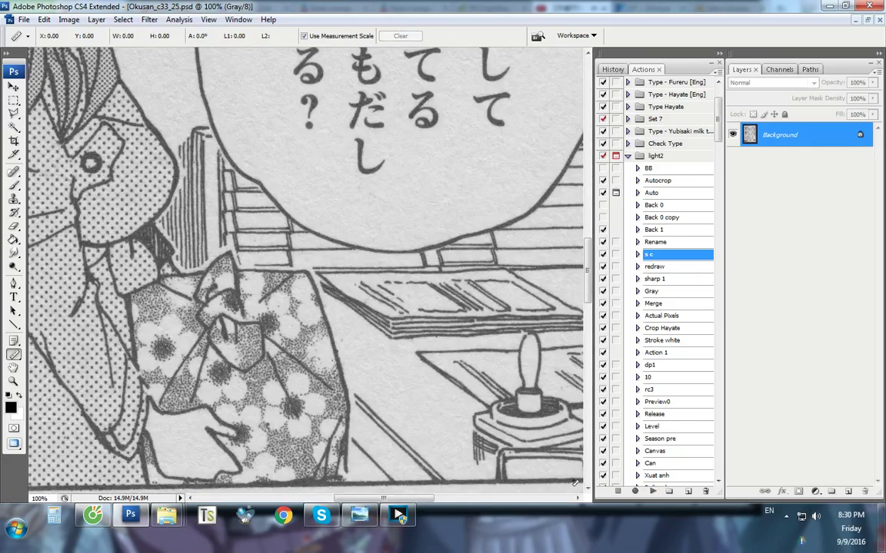
pyautogui.moveTo(415, 499); pyautogui.dragTo(562, 503)
pyautogui.scroll(8, 580, 286)
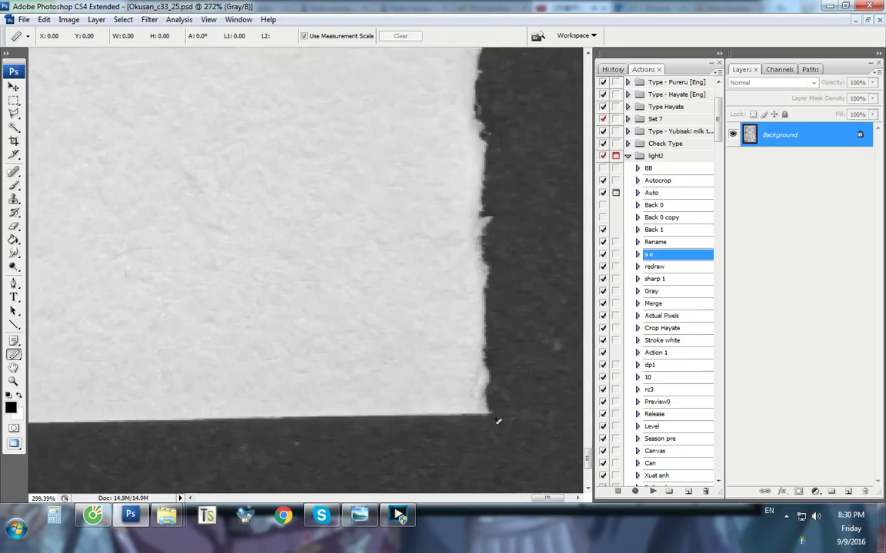
pyautogui.moveTo(475, 410); pyautogui.dragTo(2, 452)
pyautogui.moveTo(2, 486); pyautogui.dragTo(413, 415)
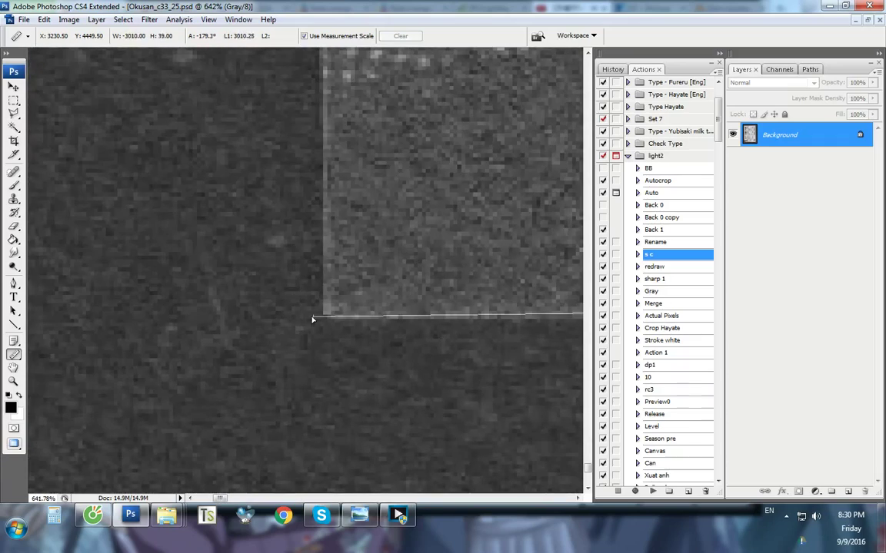
pyautogui.press('F2')
pyautogui.click(499, 185)
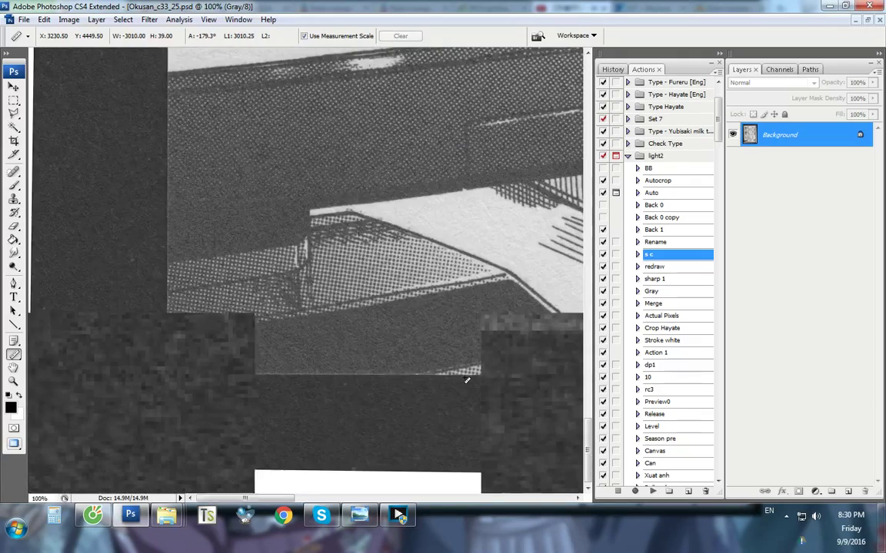
# Measure the paper's lower edge in Okusan_c33_26.psd, aligning the line's end with the left corner, and rotate the canvas by that angle
pyautogui.click(565, 499)
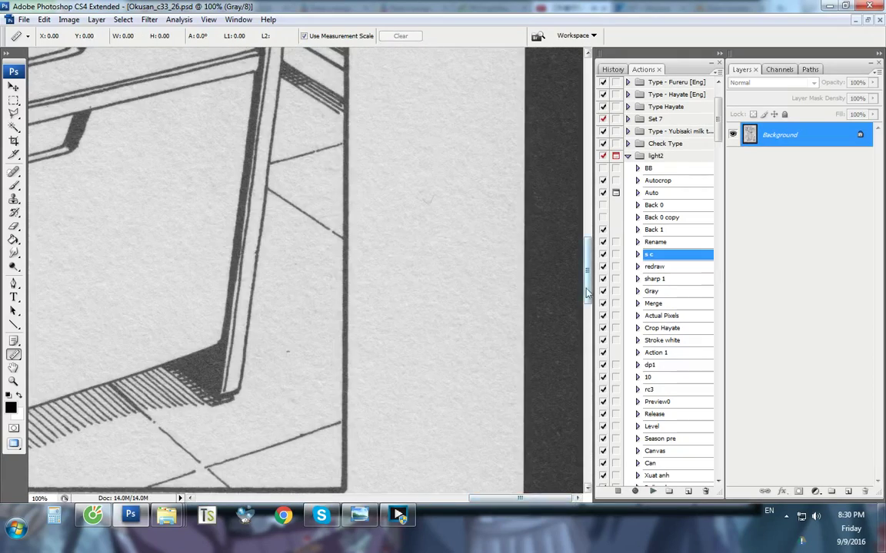
pyautogui.scroll(6, 523, 429)
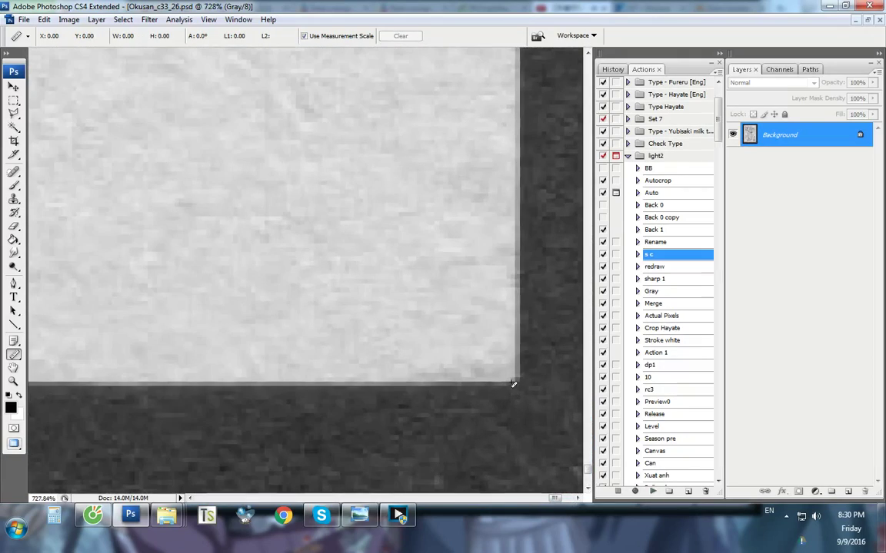
pyautogui.moveTo(515, 382); pyautogui.dragTo(3, 407)
pyautogui.moveTo(2, 359); pyautogui.dragTo(412, 321)
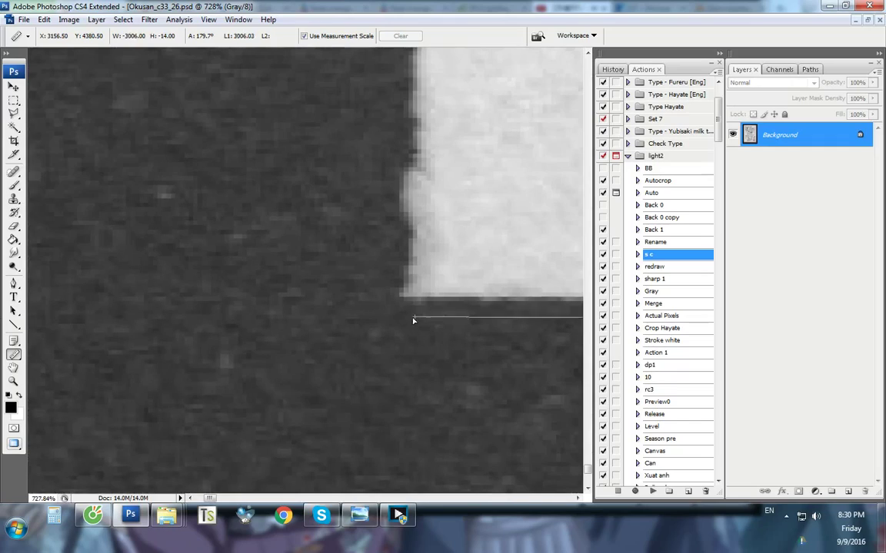
pyautogui.hotkey('alt', 'i')
pyautogui.press('g')
pyautogui.press('a')
pyautogui.click(498, 189)
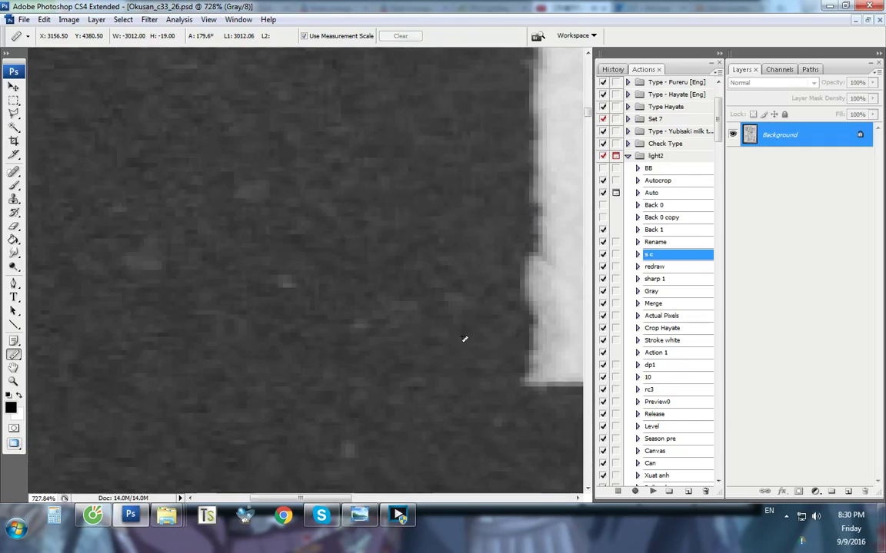
# Switch to Okusan_c33_27.psd, measure the paper's lower edge from corner to corner, and rotate the canvas 1.49° clockwise
pyautogui.hotkey('ctrl', 'Tab')
pyautogui.hotkey('ctrl', '1')
pyautogui.click(561, 498)
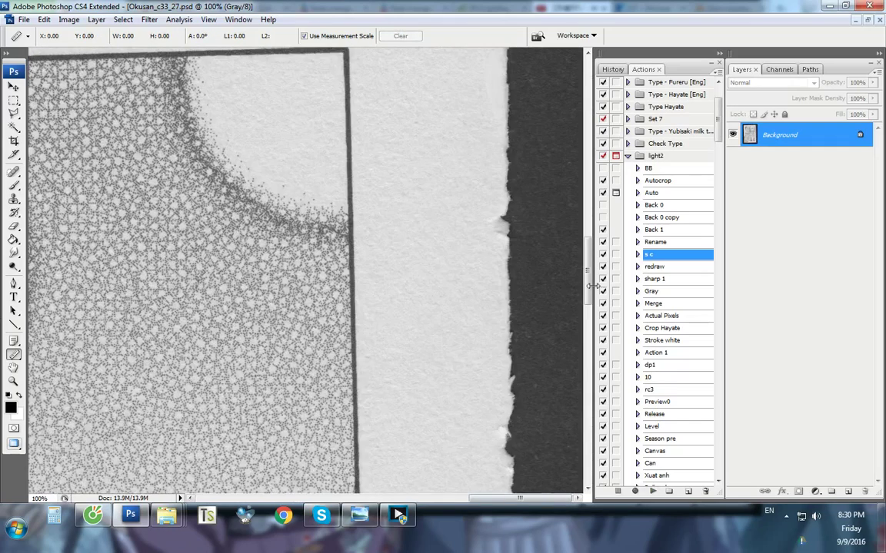
pyautogui.moveTo(588, 286); pyautogui.dragTo(582, 444)
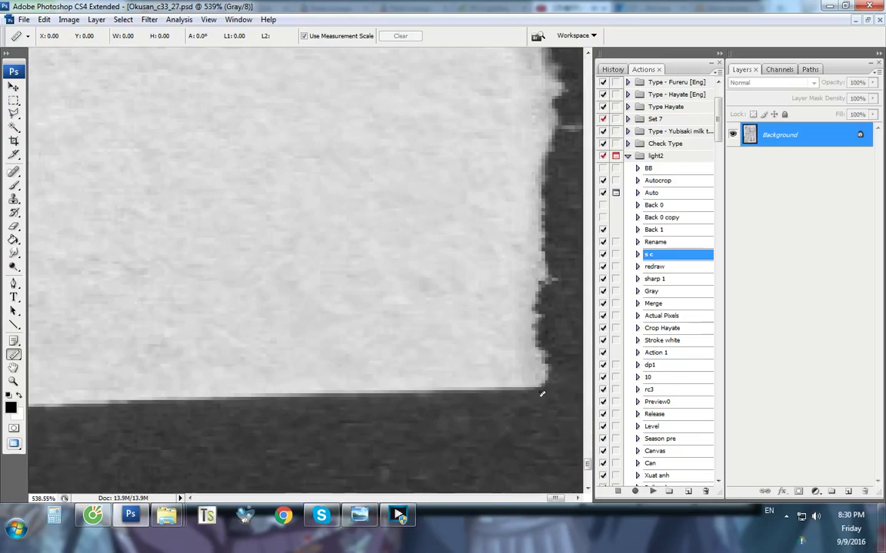
pyautogui.moveTo(348, 410); pyautogui.dragTo(3, 329)
pyautogui.moveTo(2, 265); pyautogui.dragTo(499, 350)
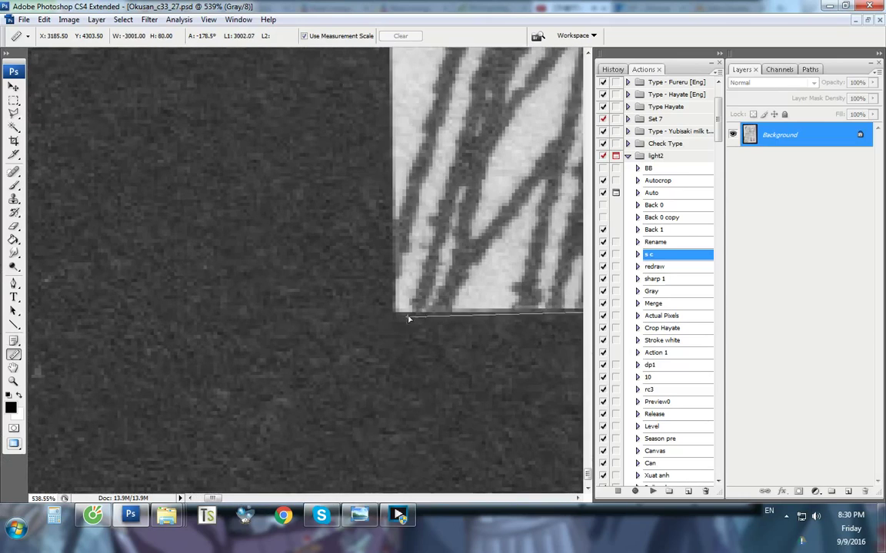
pyautogui.moveTo(400, 311); pyautogui.dragTo(397, 313)
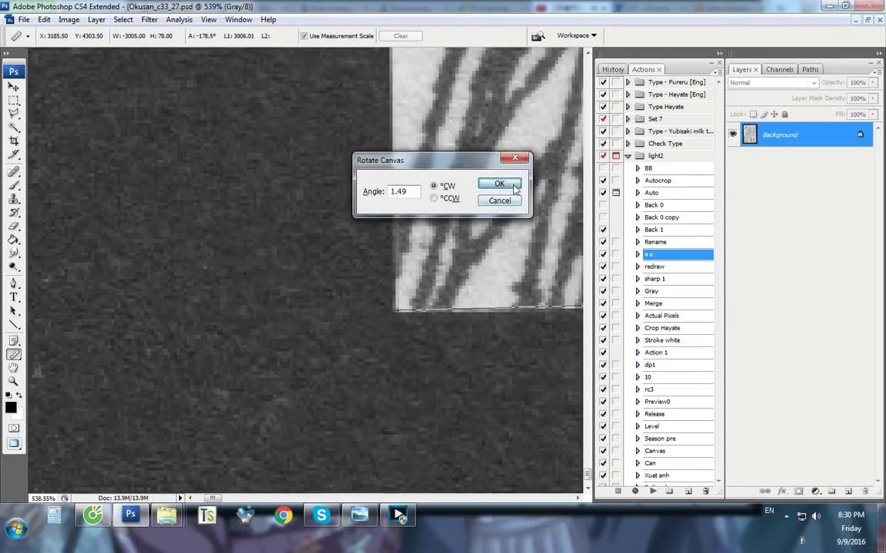
pyautogui.click(512, 188)
# Measure the paper's lower edge in Okusan_c33_28.psd from corner to corner and rotate the canvas 0.25° counterclockwise
pyautogui.click(559, 499)
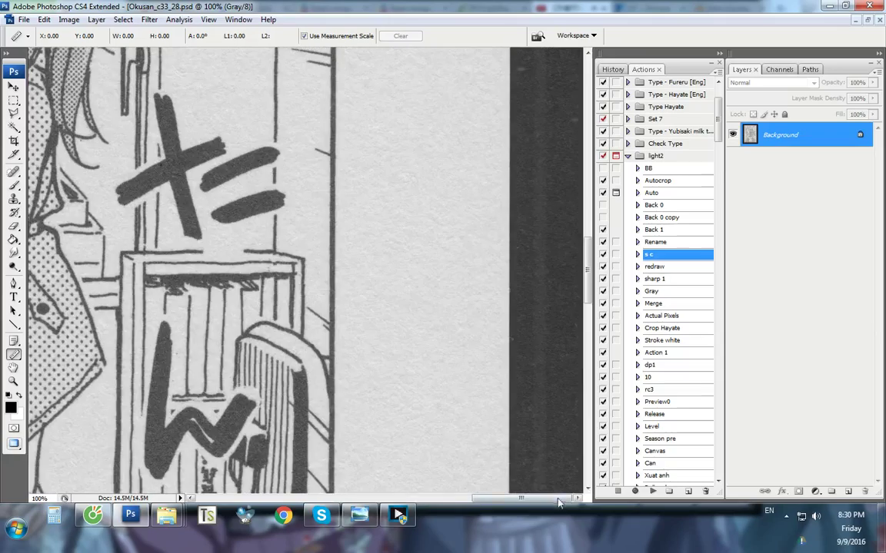
pyautogui.scroll(12, 500, 413)
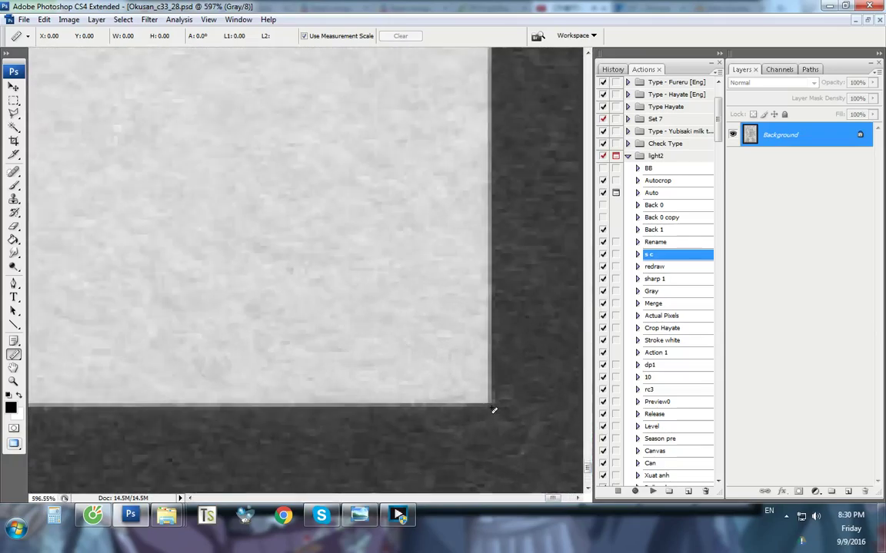
pyautogui.moveTo(223, 401); pyautogui.dragTo(485, 380)
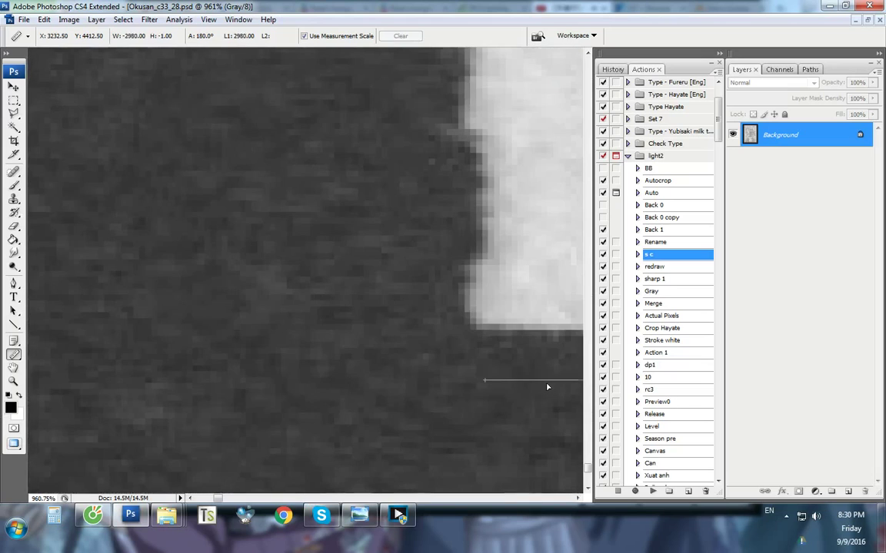
pyautogui.press('F3')
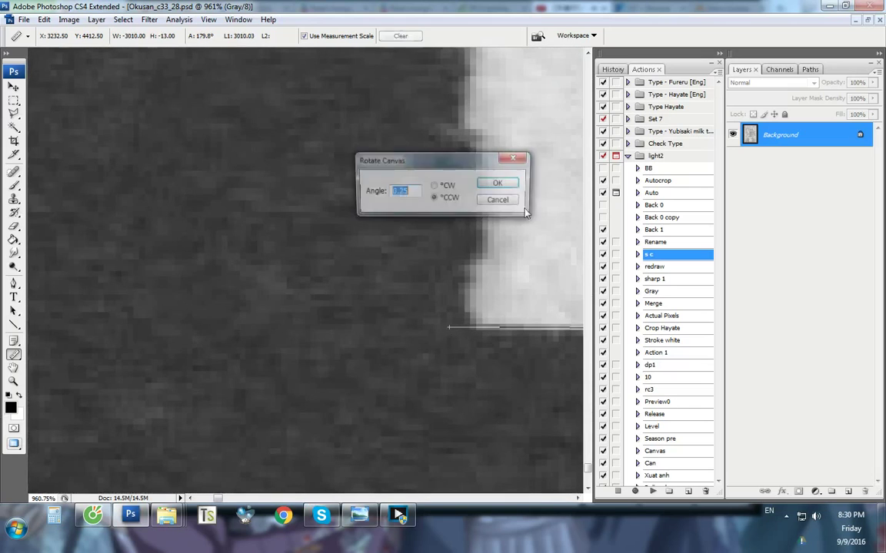
pyautogui.click(495, 184)
pyautogui.hotkey('ctrl', 'alt', '0')
# Switch to Okusan_c33_29.psd, measure the paper's lower edge from right to left corner, and rotate the canvas to match
pyautogui.hotkey('ctrl', 'Tab')
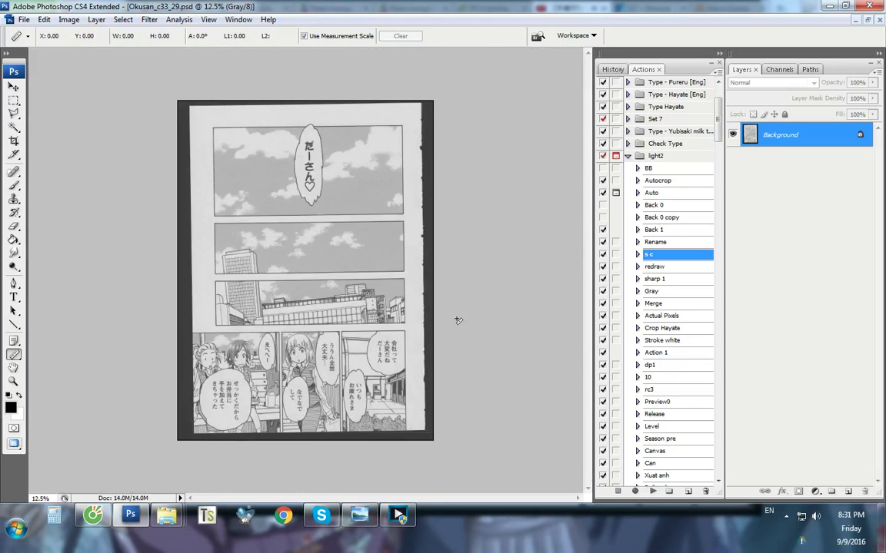
pyautogui.hotkey('ctrl', 'alt', '0')
pyautogui.moveTo(419, 498); pyautogui.dragTo(559, 508)
pyautogui.moveTo(589, 263); pyautogui.dragTo(586, 452)
pyautogui.scroll(10, 527, 443)
pyautogui.moveTo(506, 405); pyautogui.dragTo(310, 422)
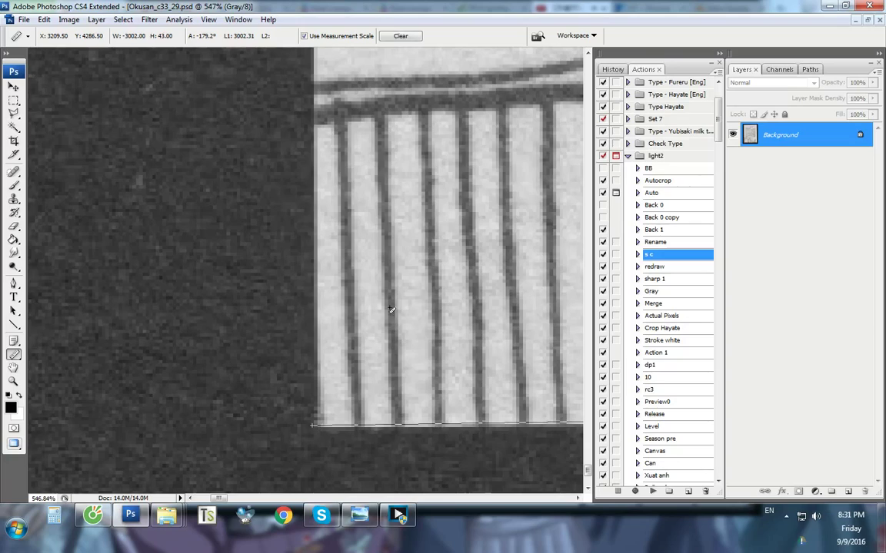
pyautogui.click(490, 188)
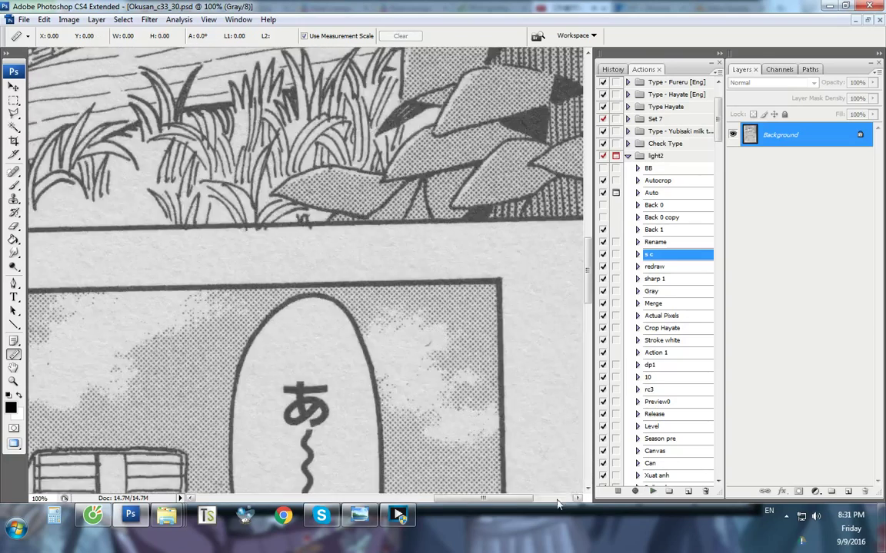
# Straighten Okusan_c33_30.psd by measuring the paper's lower edge from its right corner to its left and rotating the canvas
pyautogui.click(558, 500)
pyautogui.moveTo(588, 275); pyautogui.dragTo(588, 463)
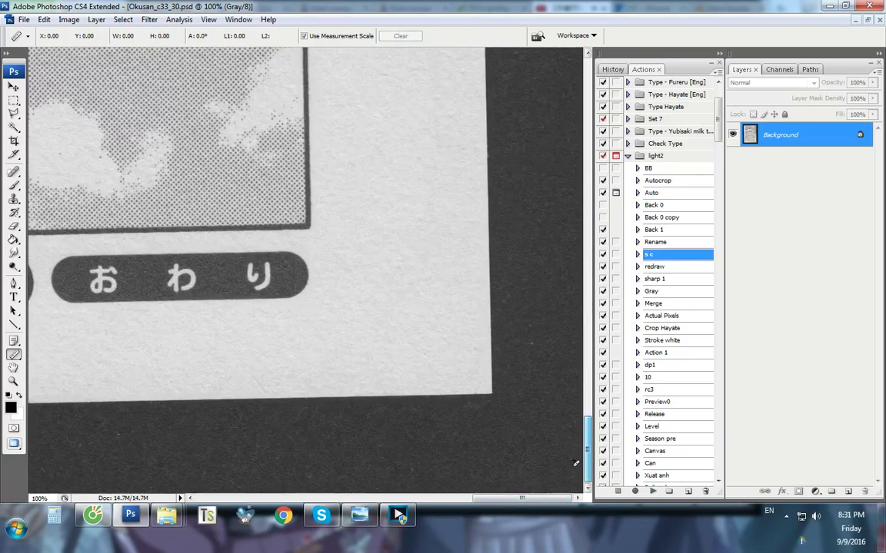
pyautogui.moveTo(485, 371); pyautogui.dragTo(466, 406)
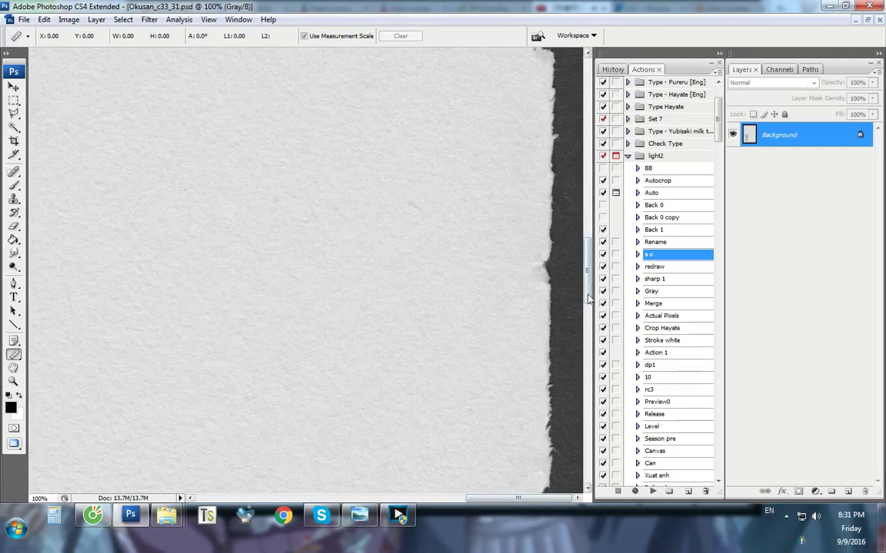
# Measure the paper's lower edge in Okusan_c33_31.psd from corner to corner and rotate the canvas by the measured angle
pyautogui.moveTo(588, 300); pyautogui.dragTo(588, 478)
pyautogui.scroll(8, 541, 421)
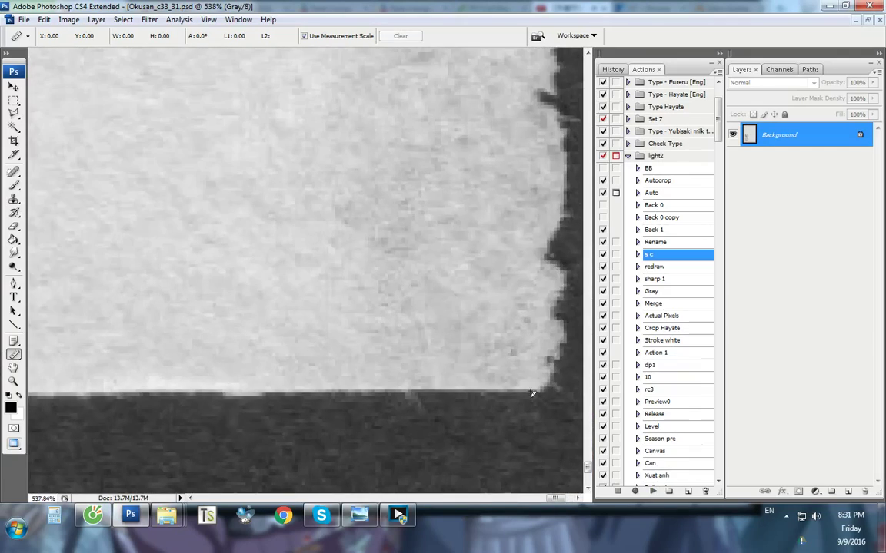
pyautogui.moveTo(239, 399); pyautogui.dragTo(414, 393)
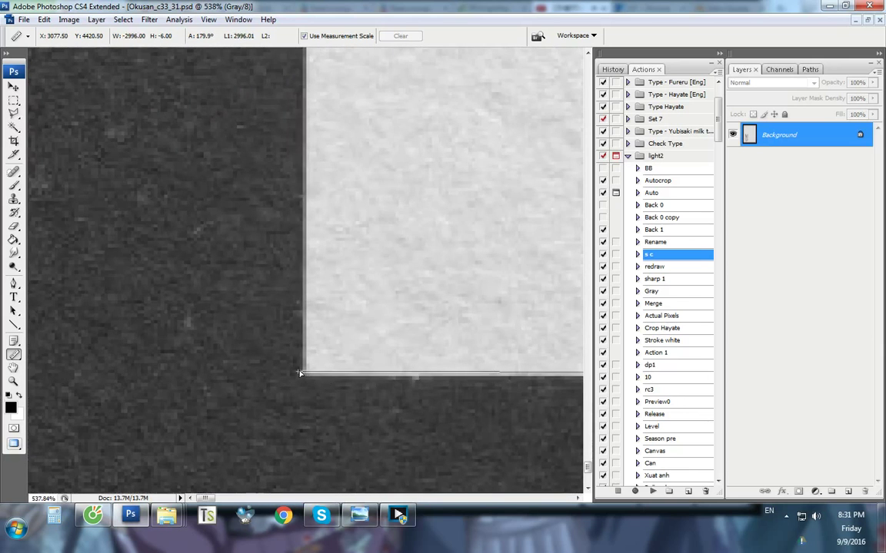
pyautogui.click(499, 185)
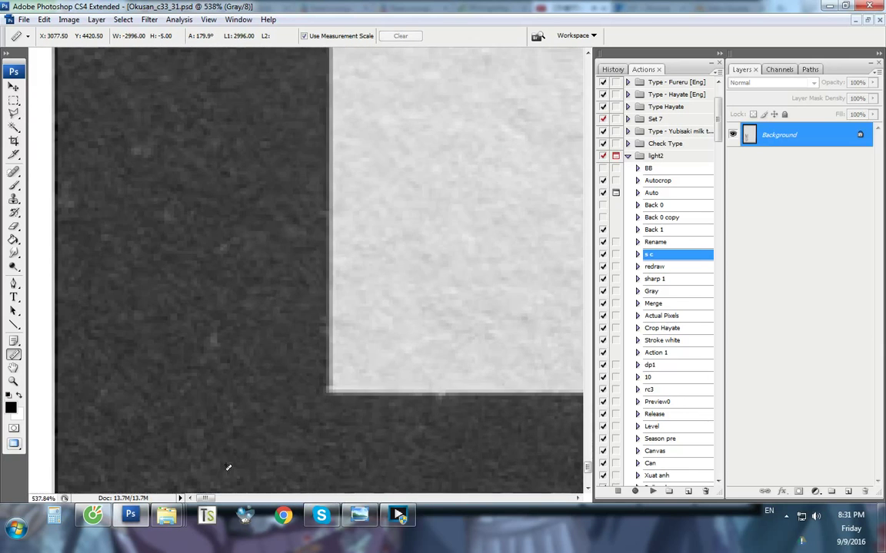
pyautogui.hotkey('ctrl', '0')
pyautogui.click(93, 516)
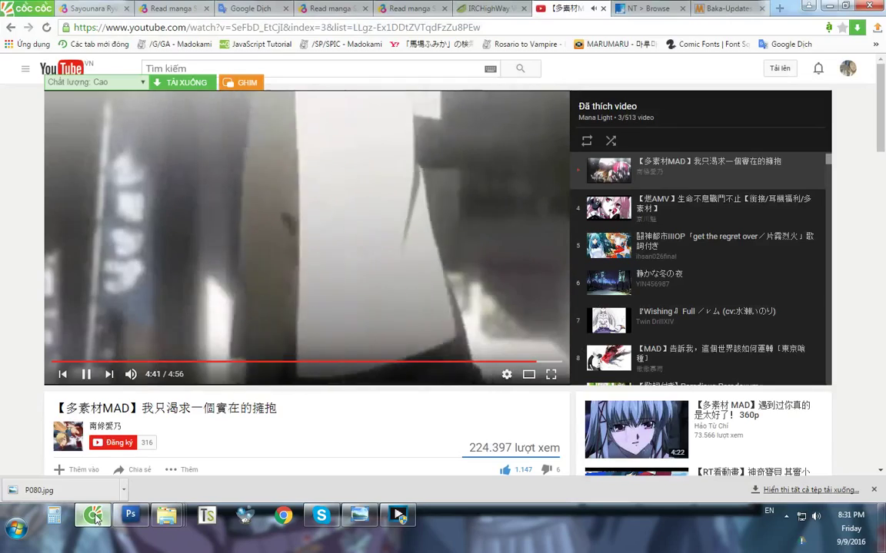
pyautogui.click(95, 519)
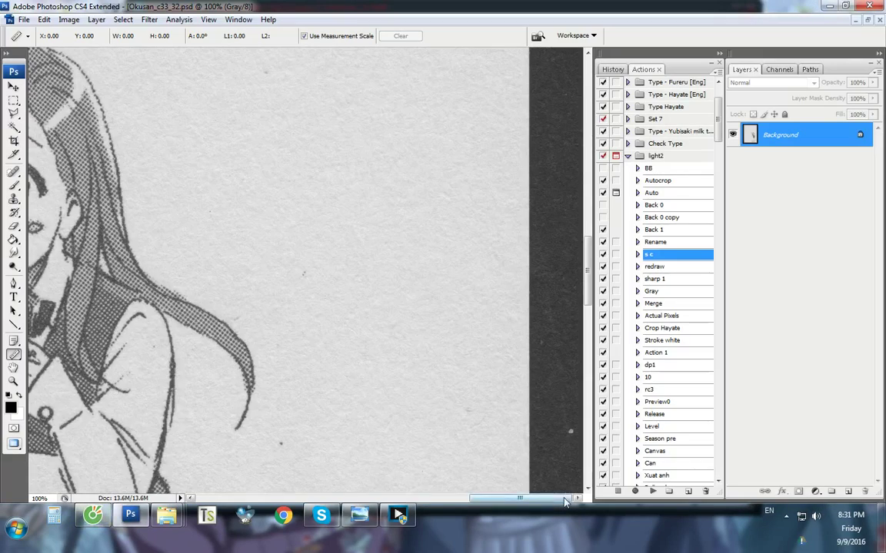
pyautogui.click(93, 517)
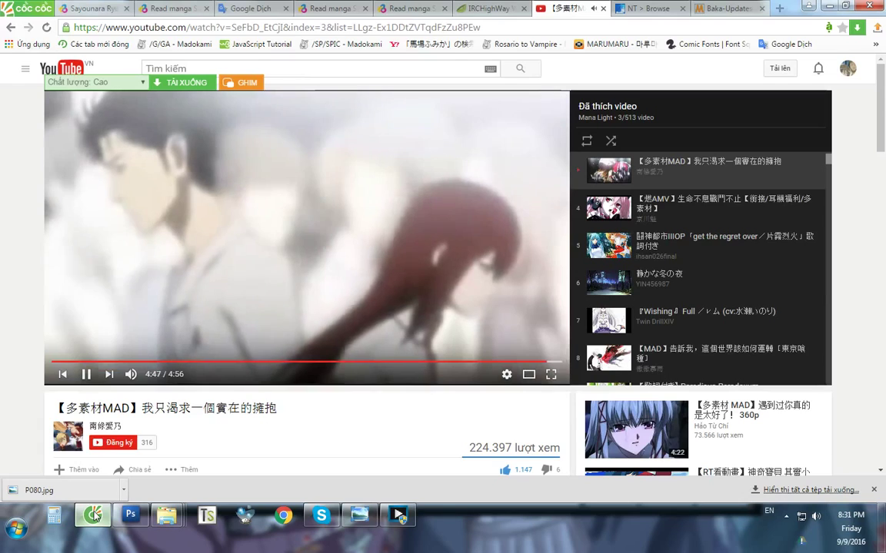
pyautogui.click(94, 516)
# Measure the paper's lower edge in Okusan_c33_32.psd up to the left corner and rotate the canvas 0.15° counterclockwise
pyautogui.scroll(3, 514, 473)
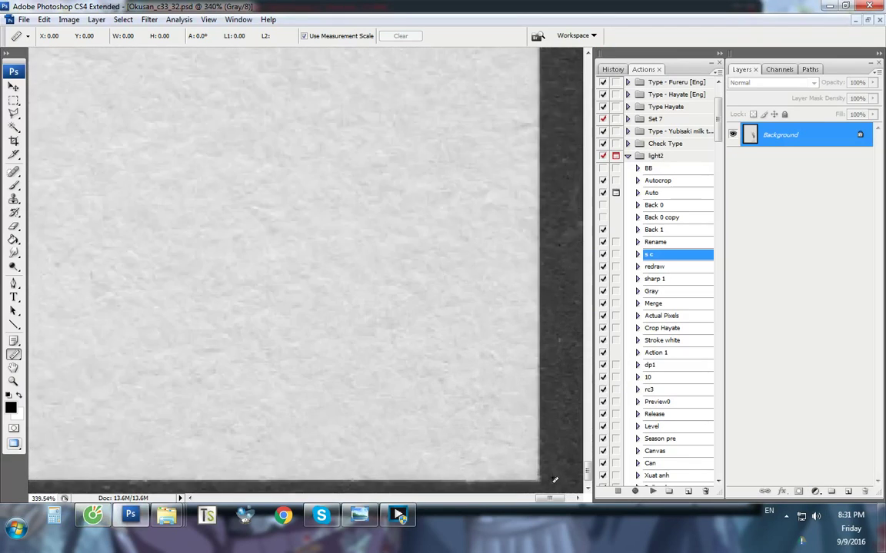
pyautogui.scroll(3, 560, 421)
pyautogui.moveTo(284, 429); pyautogui.dragTo(63, 393)
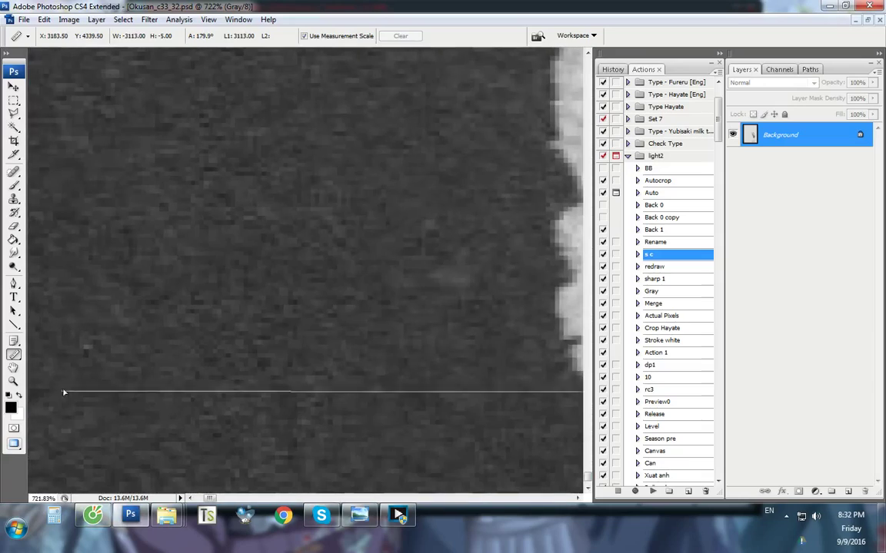
pyautogui.moveTo(495, 399); pyautogui.dragTo(459, 378)
pyautogui.press('F2')
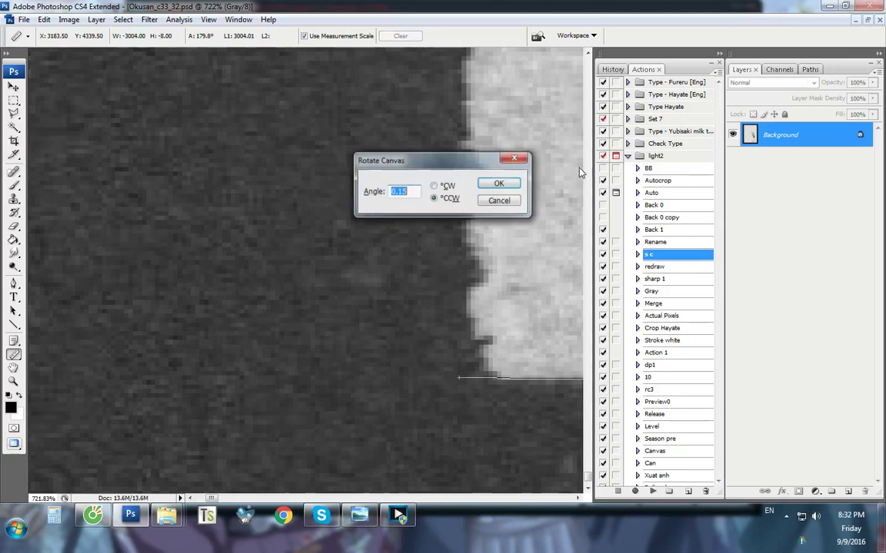